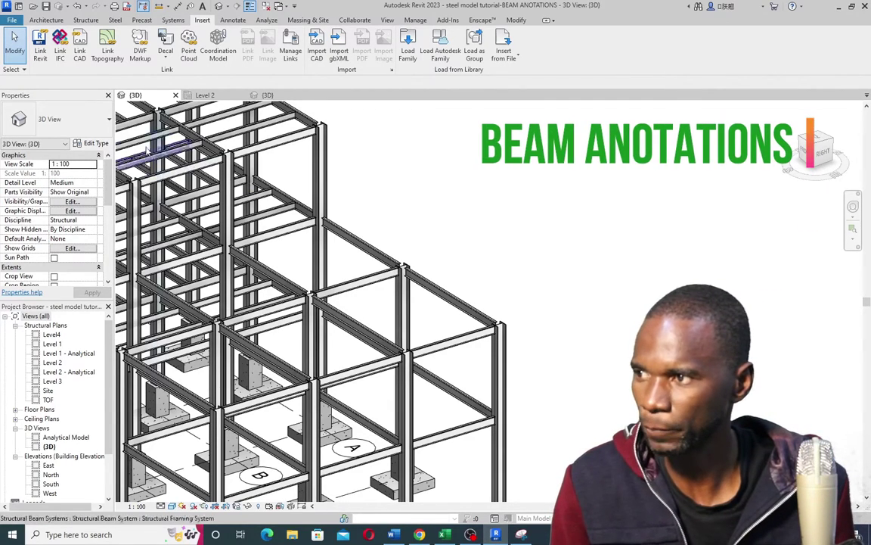
# Switch from the 3D view to the Level 2 structural plan and zoom to the tagged beams
pyautogui.click(205, 94)
pyautogui.scroll(3, 245, 244)
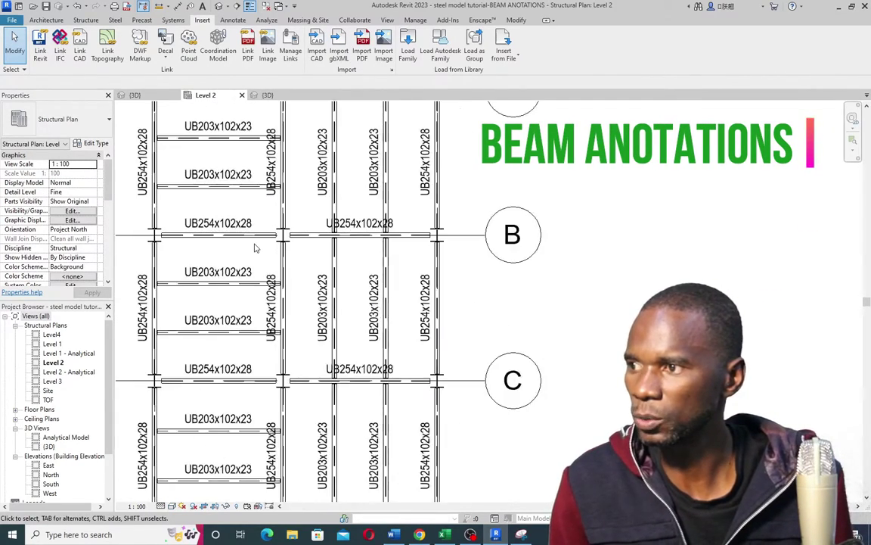
pyautogui.scroll(-2, 370, 225)
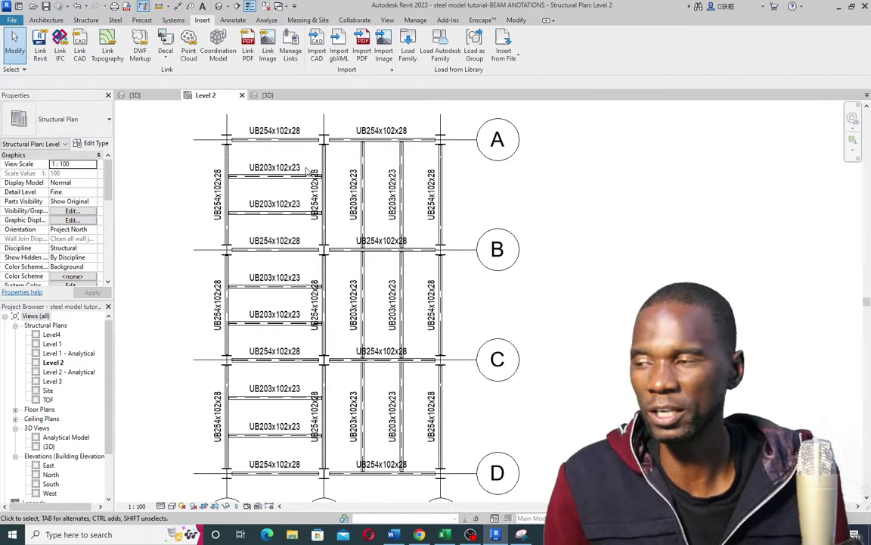
pyautogui.click(229, 20)
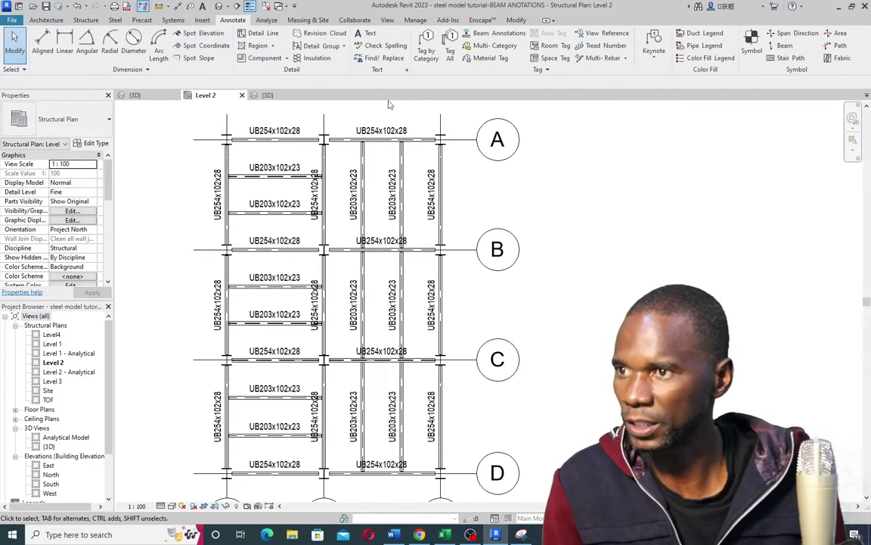
pyautogui.click(496, 33)
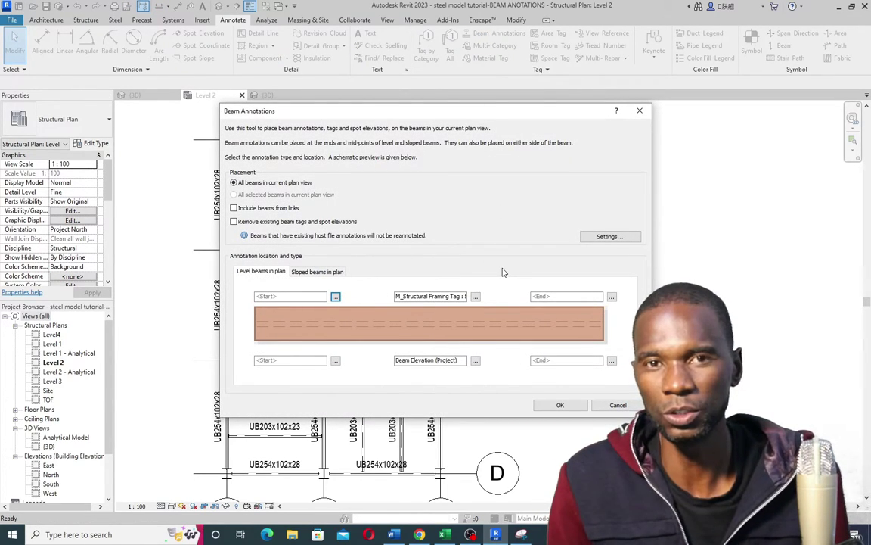
pyautogui.press('Escape')
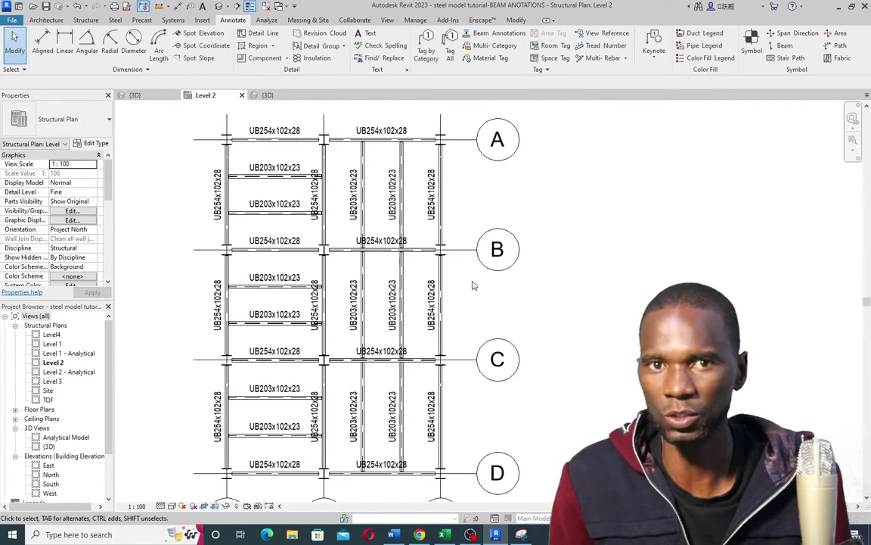
# Switch to the 3D view of the second steel model
pyautogui.click(271, 96)
pyautogui.scroll(-2, 458, 265)
pyautogui.scroll(3, 454, 299)
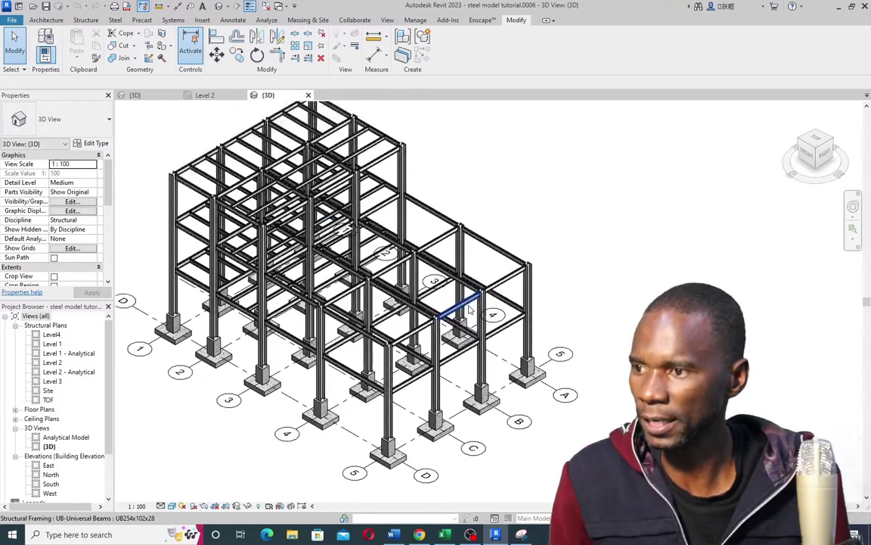
# Open the Level 1 and then Level 2 structural plans, showing framing across grids 1–5 and A–D
pyautogui.doubleClick(51, 344)
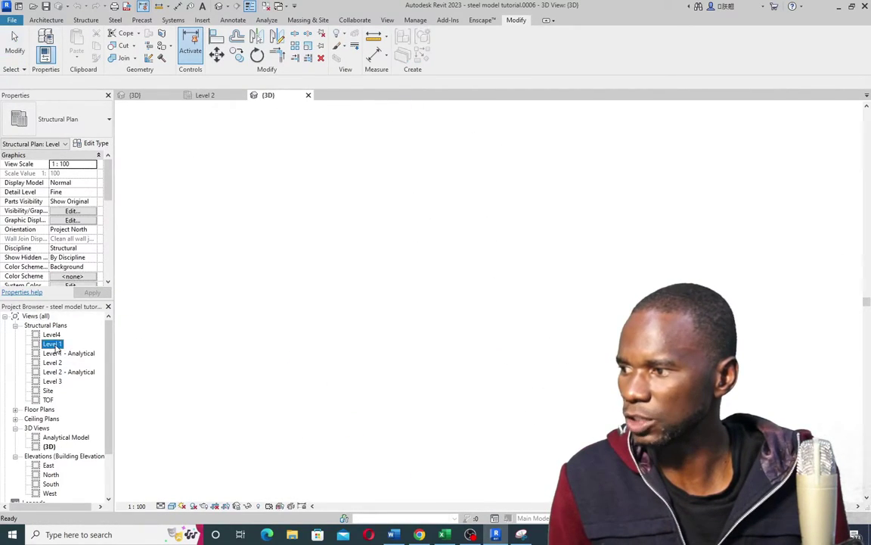
pyautogui.scroll(5, 529, 299)
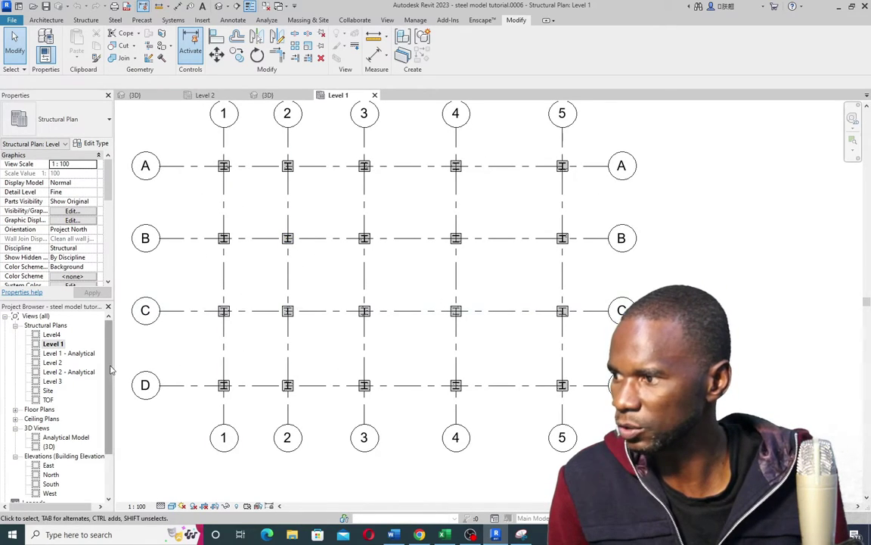
pyautogui.doubleClick(53, 363)
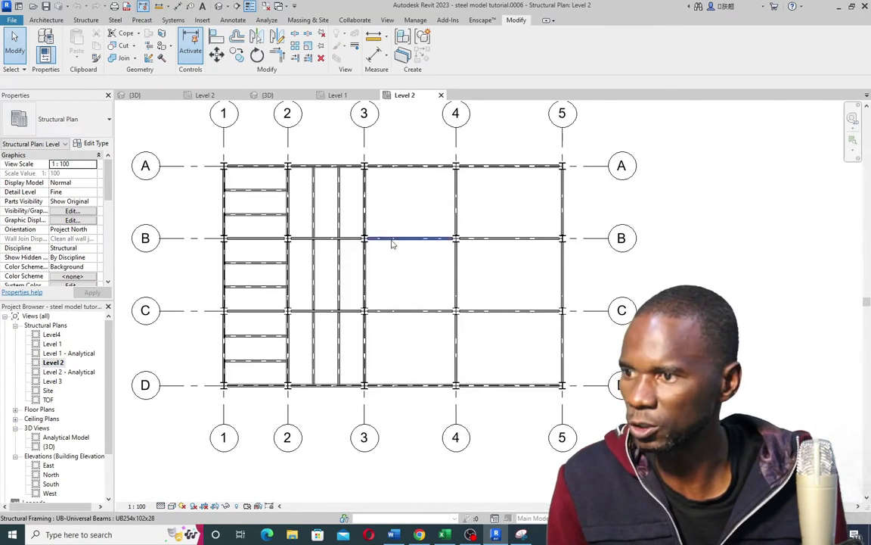
pyautogui.scroll(3, 330, 200)
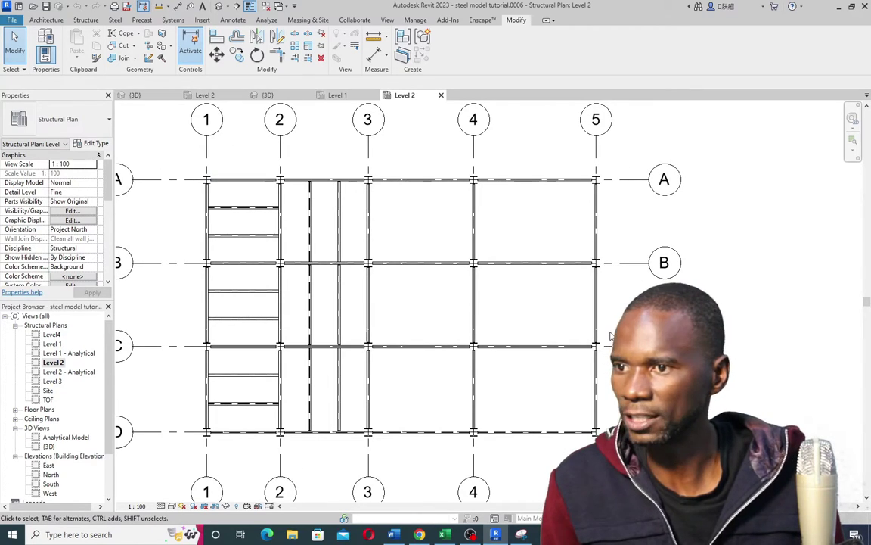
pyautogui.scroll(-3, 324, 297)
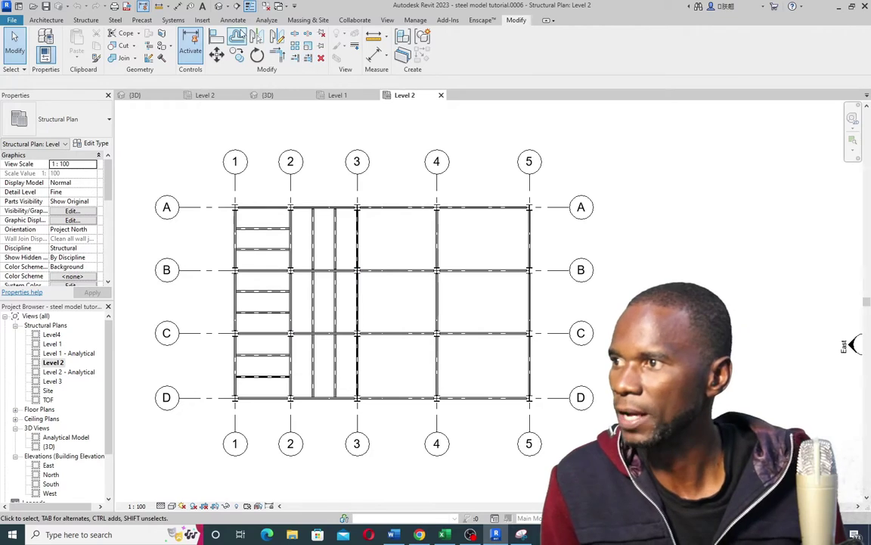
pyautogui.click(234, 22)
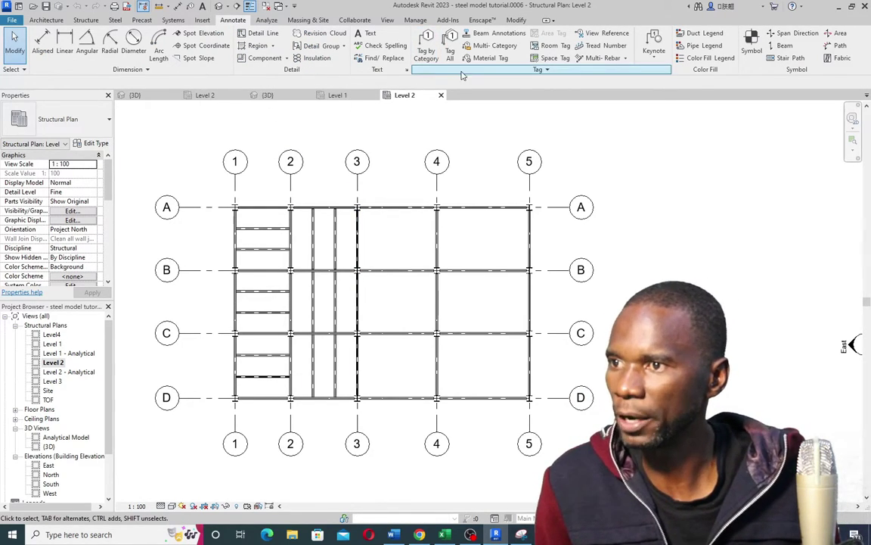
pyautogui.click(426, 45)
pyautogui.click(397, 189)
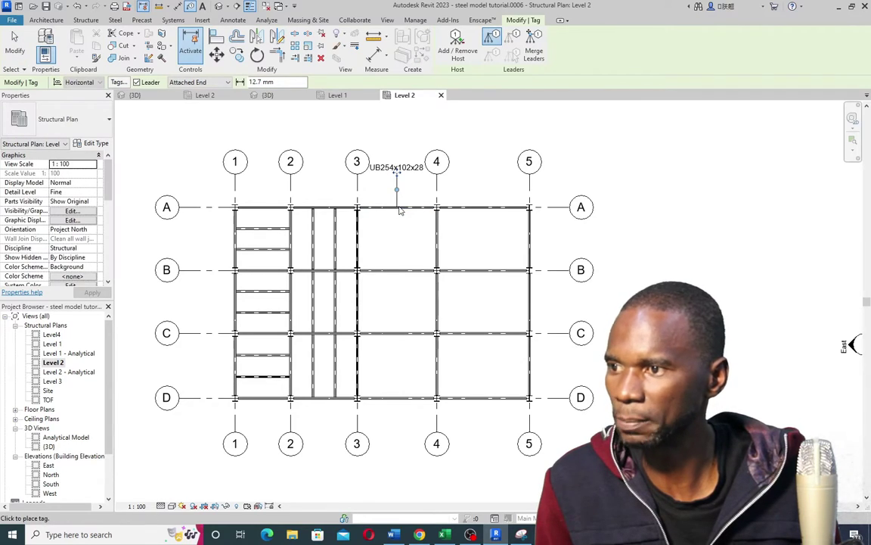
pyautogui.click(136, 82)
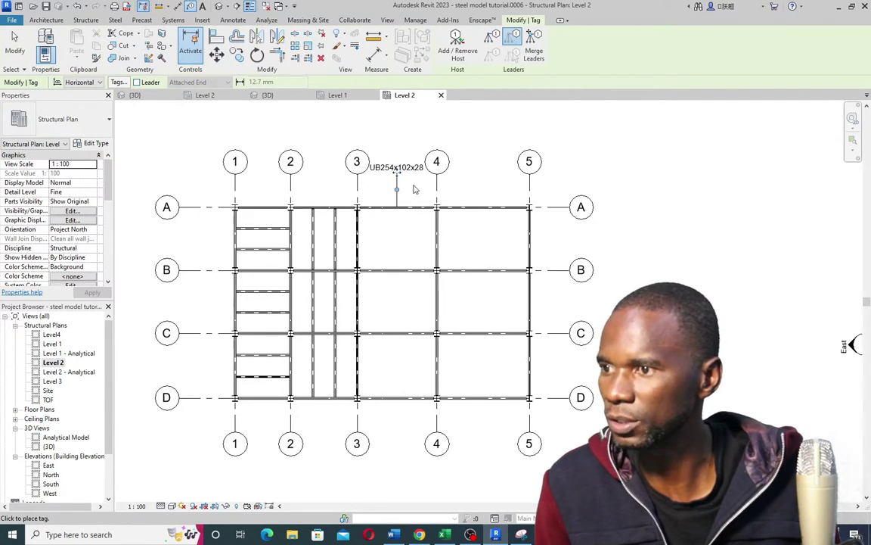
pyautogui.click(404, 206)
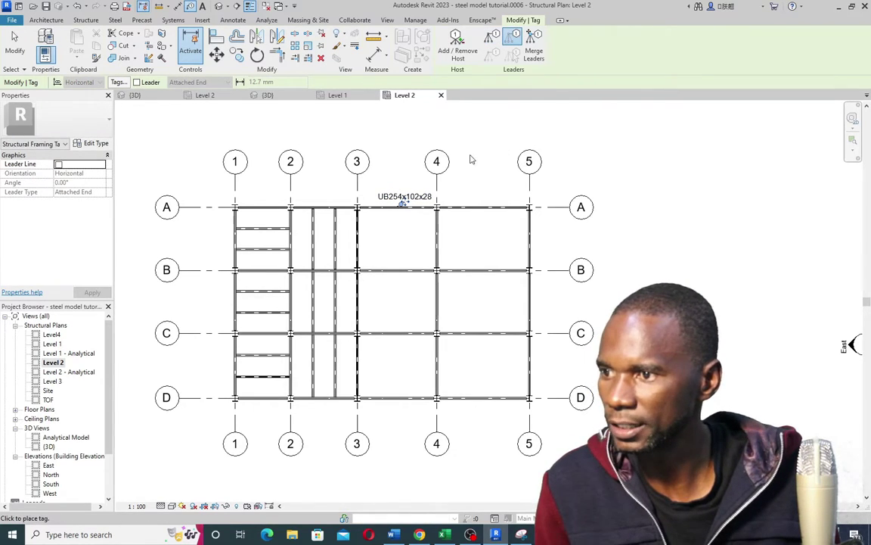
pyautogui.rightClick(458, 132)
pyautogui.click(482, 135)
pyautogui.scroll(3, 408, 205)
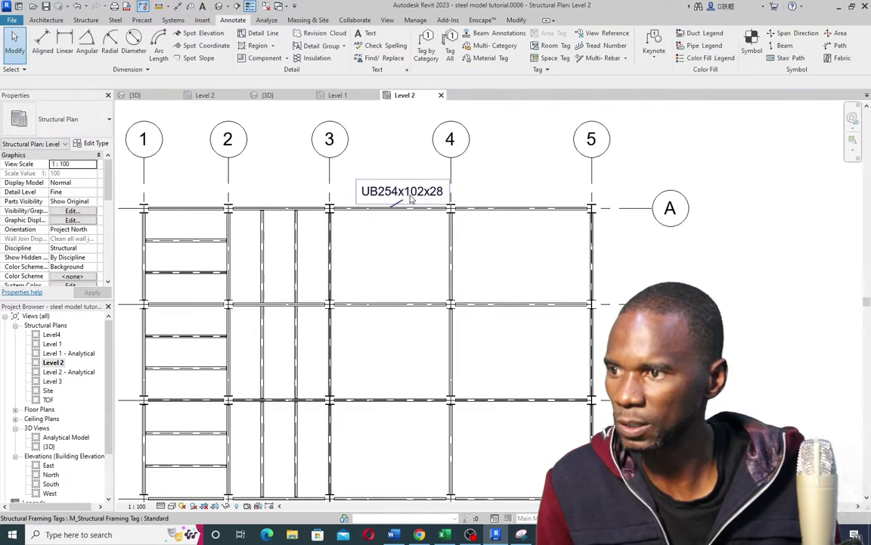
pyautogui.click(398, 192)
pyautogui.click(174, 82)
pyautogui.click(385, 161)
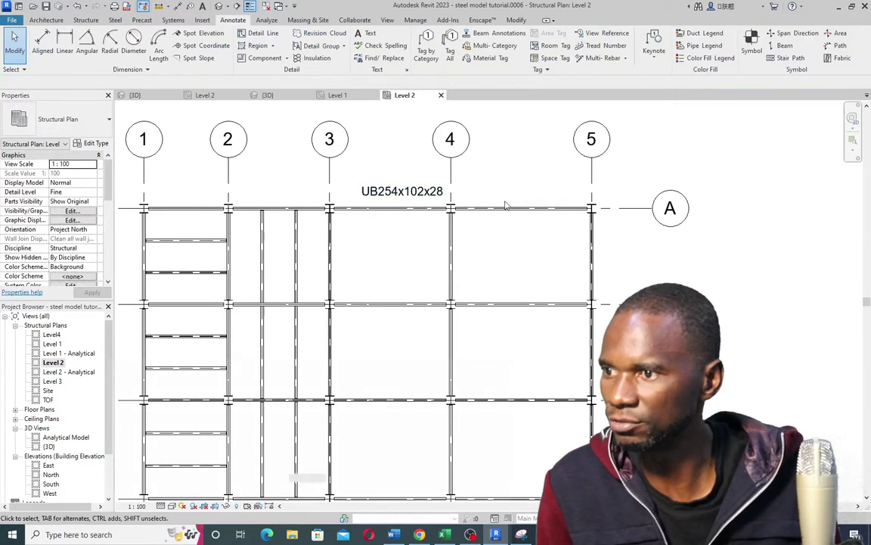
pyautogui.scroll(-3, 404, 223)
pyautogui.click(398, 211)
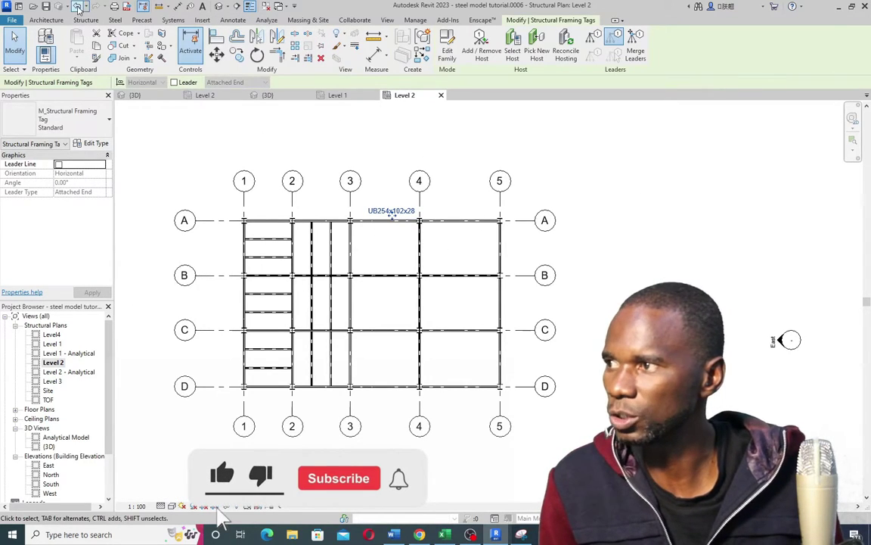
pyautogui.click(377, 236)
pyautogui.scroll(2, 377, 236)
pyautogui.press('z')
pyautogui.press('f')
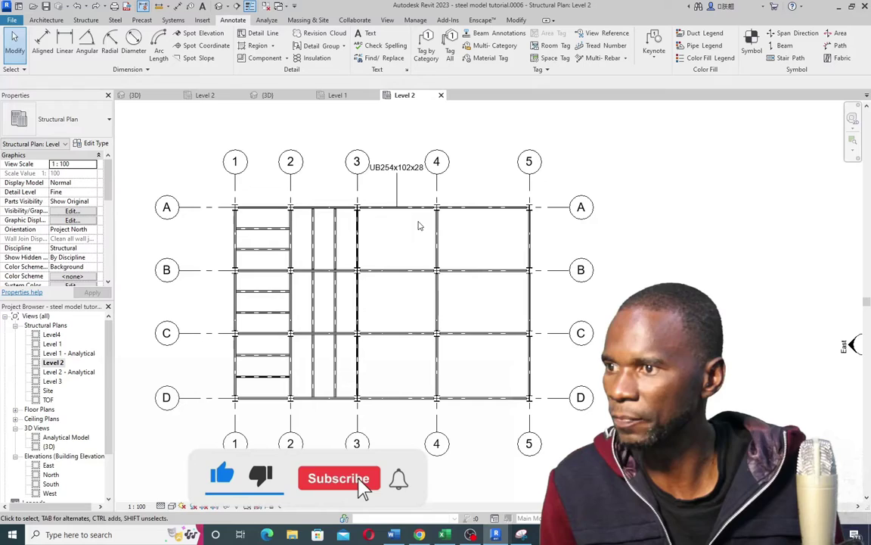
pyautogui.click(396, 168)
pyautogui.click(320, 59)
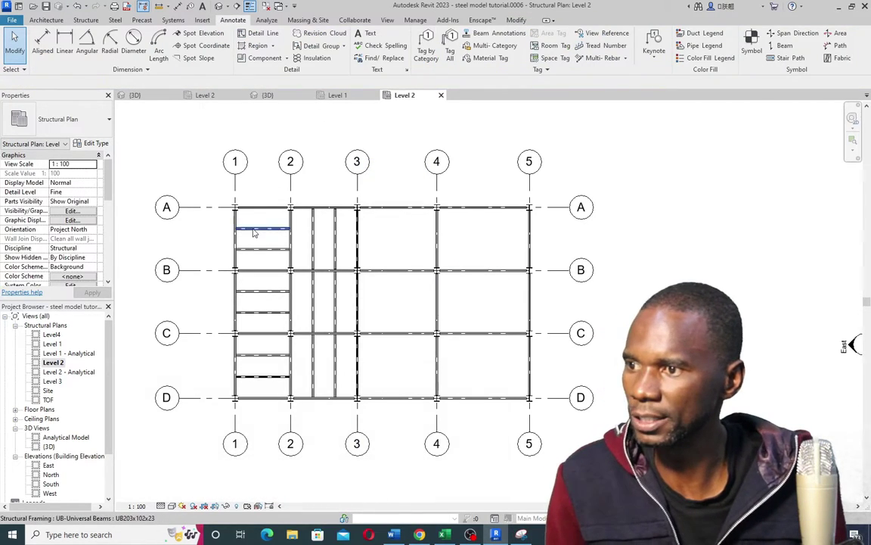
pyautogui.scroll(-1, 318, 264)
pyautogui.scroll(2, 419, 261)
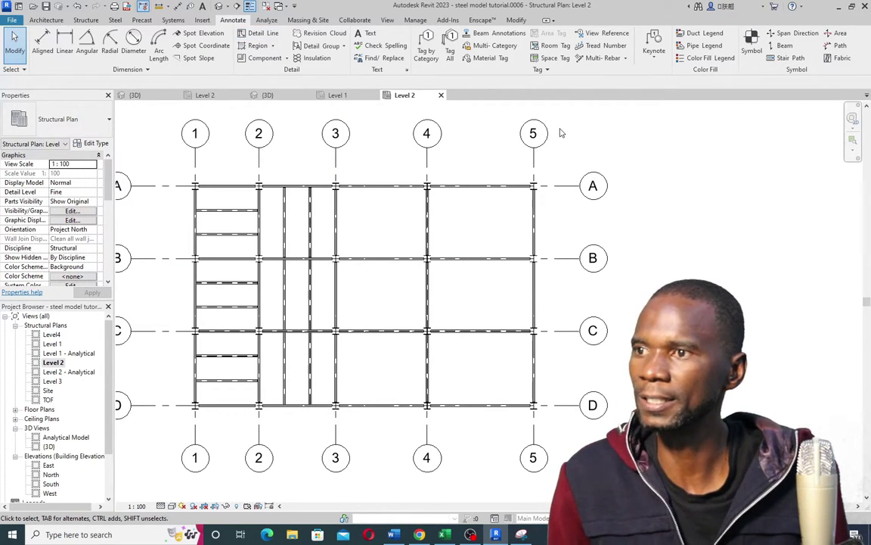
# Preview the Beam Annotations options, moving the window aside, then close it
pyautogui.click(504, 36)
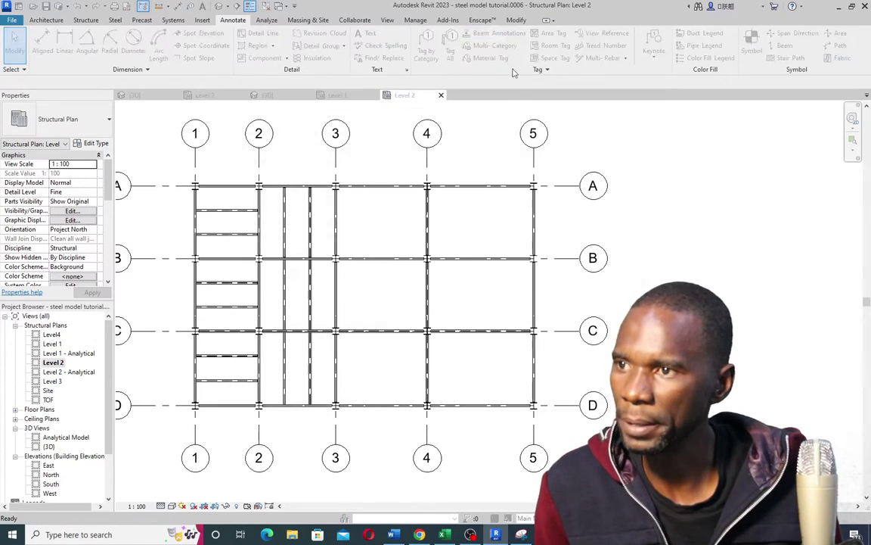
pyautogui.moveTo(365, 119)
pyautogui.mouseDown()
pyautogui.moveTo(390, 106)
pyautogui.moveTo(320, 43)
pyautogui.mouseUp()
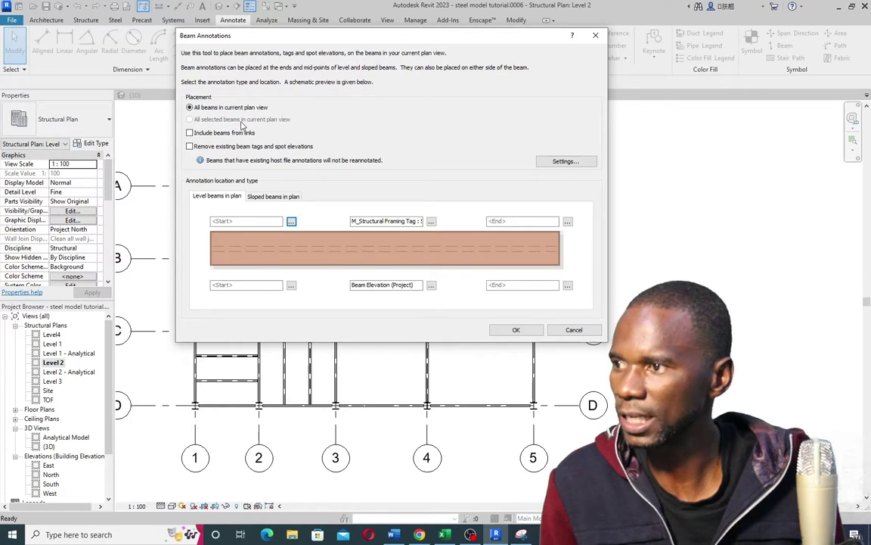
pyautogui.click(603, 39)
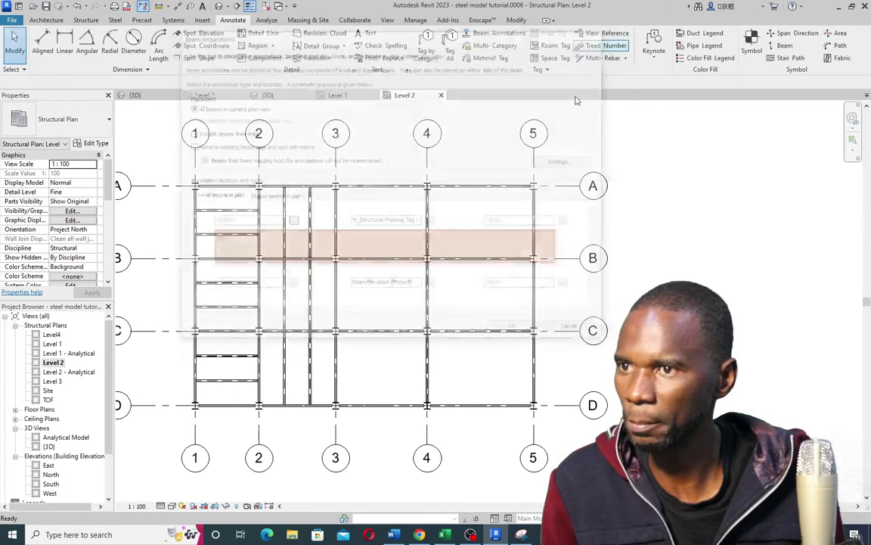
# Select all beams in the plan, open Beam Annotations for them, then cancel and deselect
pyautogui.moveTo(160, 159); pyautogui.dragTo(484, 378)
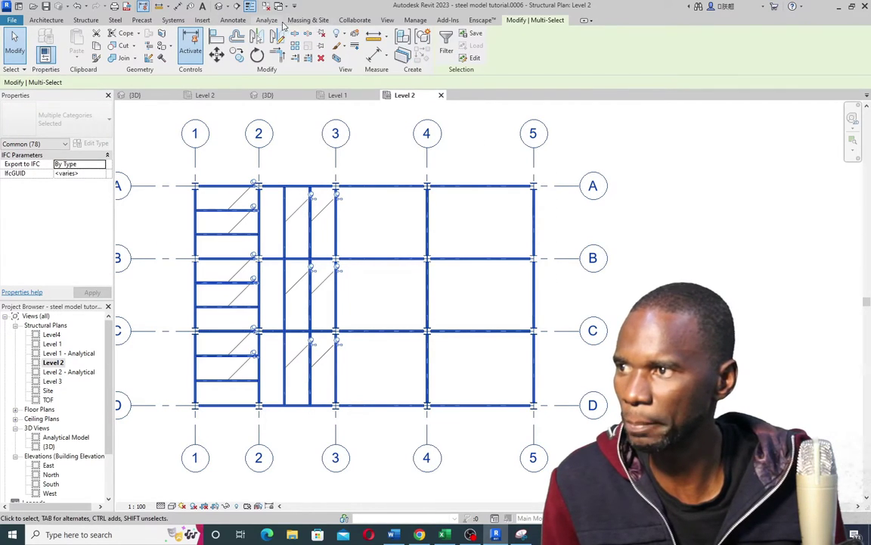
pyautogui.click(221, 21)
pyautogui.click(486, 36)
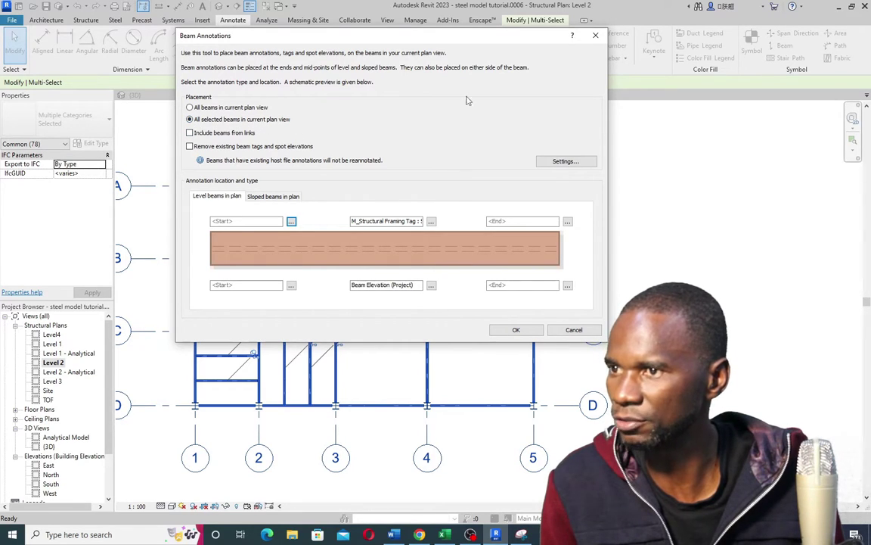
pyautogui.click(595, 35)
pyautogui.click(734, 218)
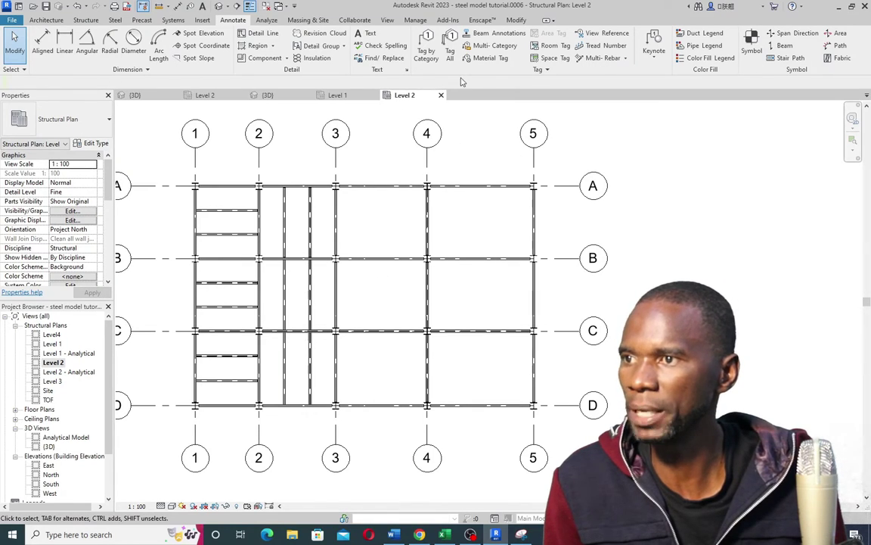
# Open Beam Annotations, review the sloped-beam spot elevation options, then return to Level beams in plan
pyautogui.click(461, 33)
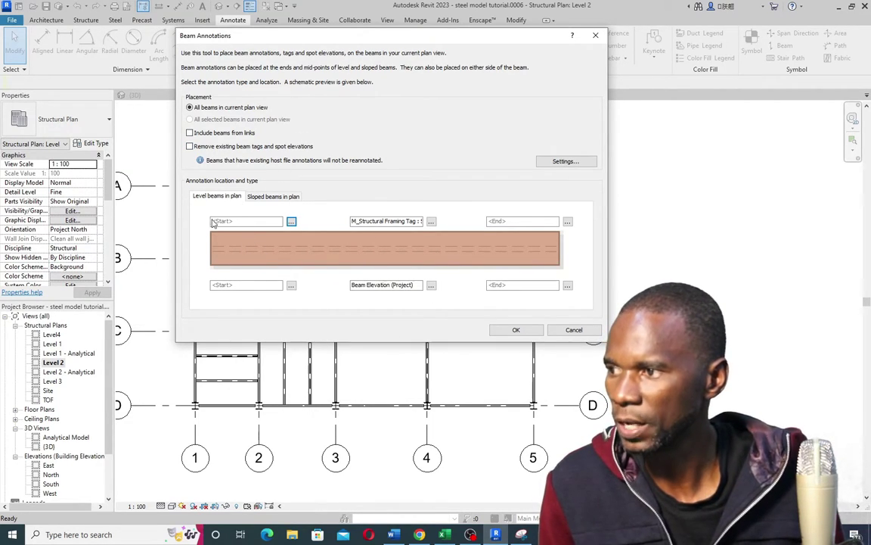
pyautogui.click(264, 199)
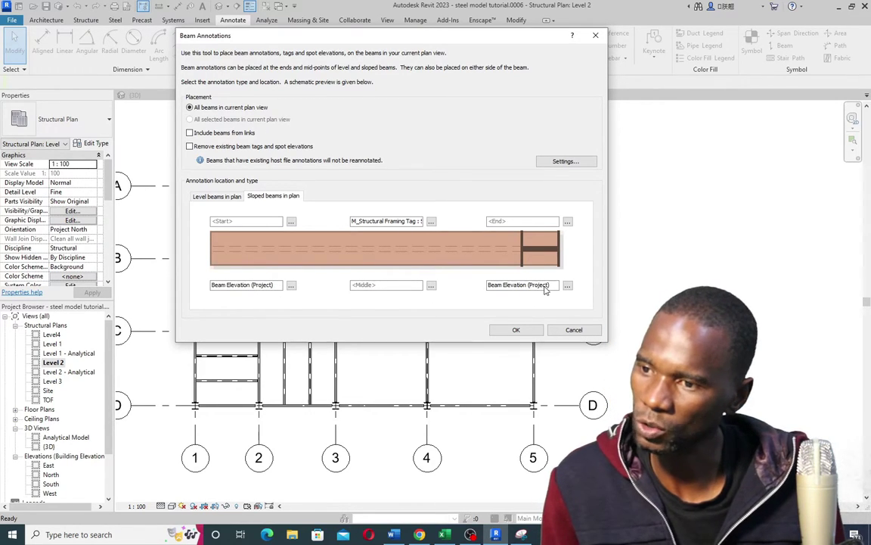
pyautogui.click(291, 285)
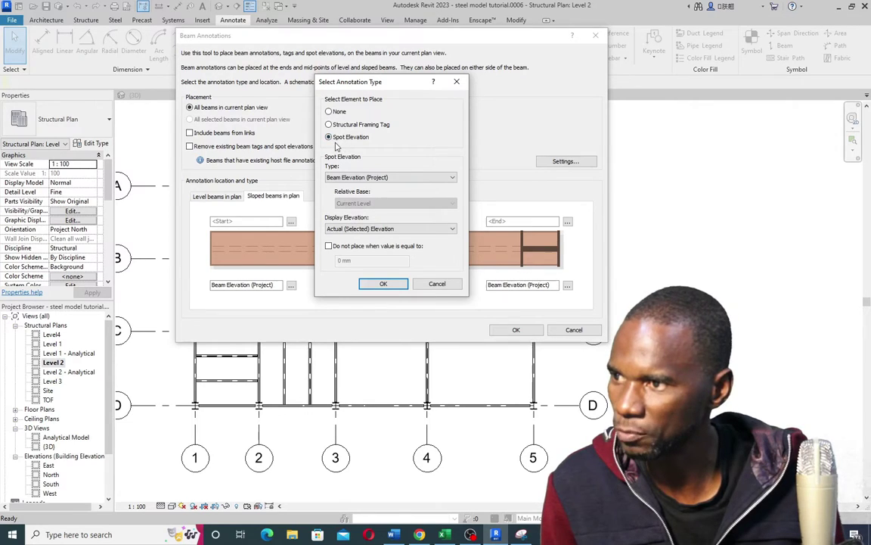
pyautogui.click(453, 179)
pyautogui.click(452, 179)
pyautogui.click(457, 81)
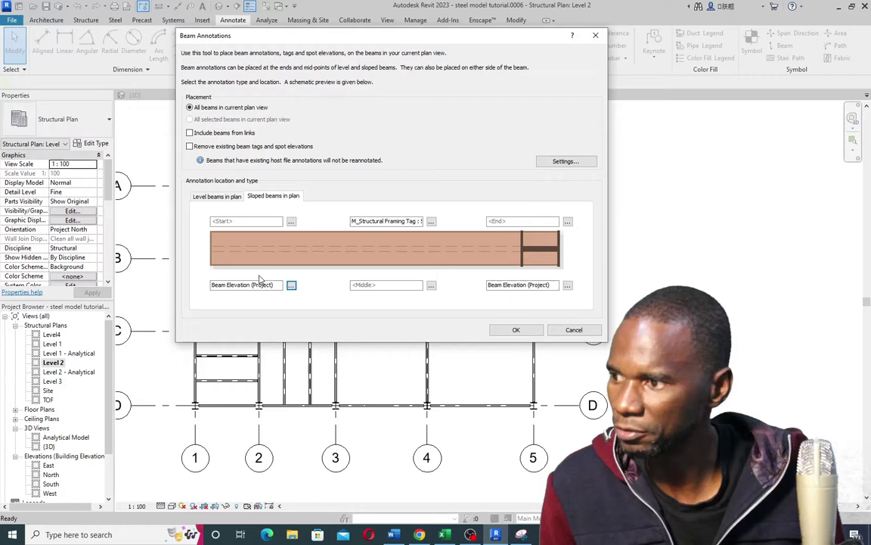
pyautogui.click(219, 197)
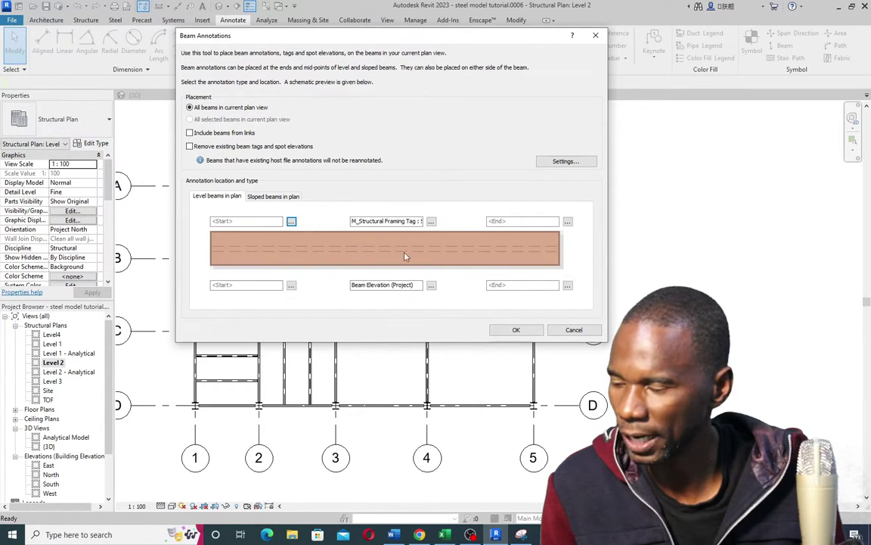
# Set the below-midpoint annotation to None and keep M_Structural Framing Tag : Standard above each beam
pyautogui.click(431, 284)
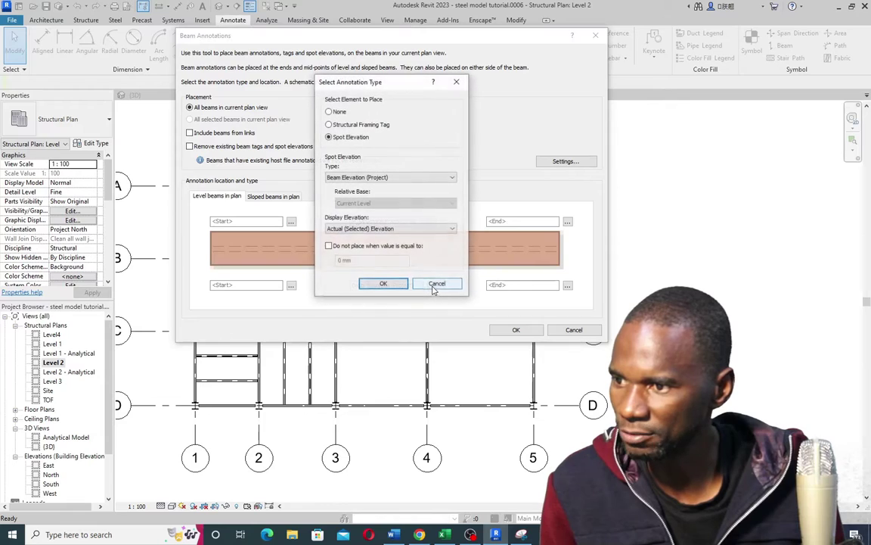
pyautogui.click(456, 82)
pyautogui.click(432, 286)
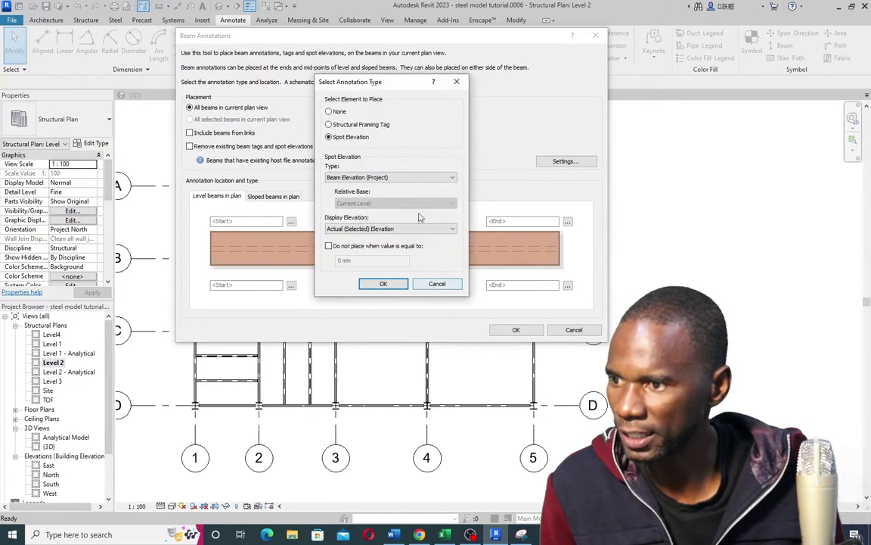
pyautogui.click(334, 111)
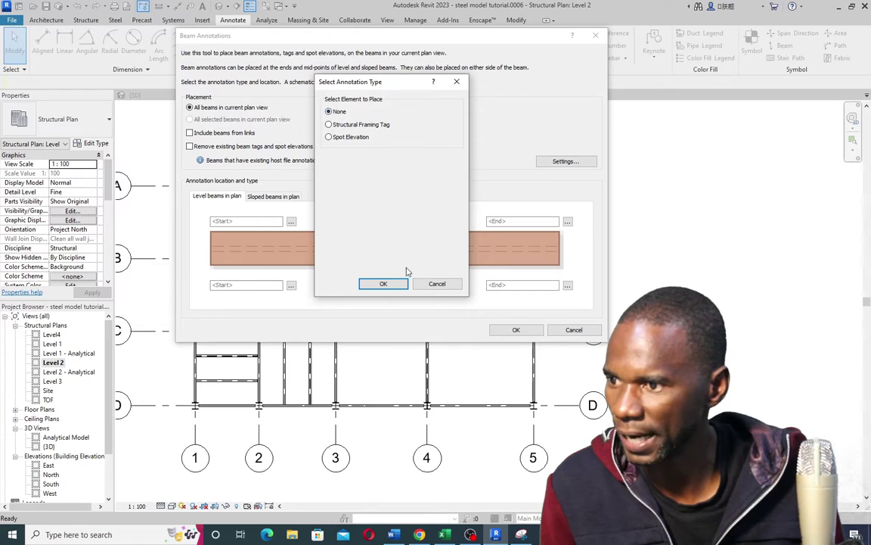
pyautogui.click(384, 283)
pyautogui.click(432, 221)
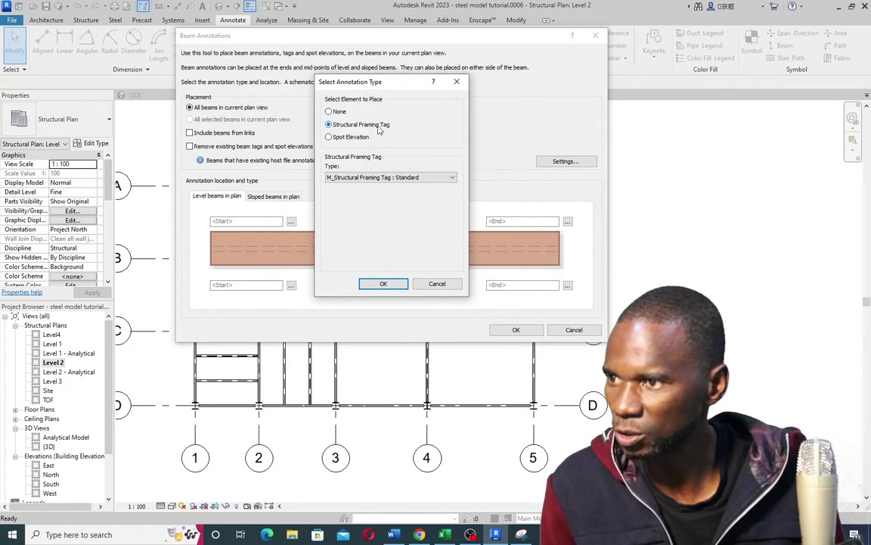
pyautogui.click(384, 284)
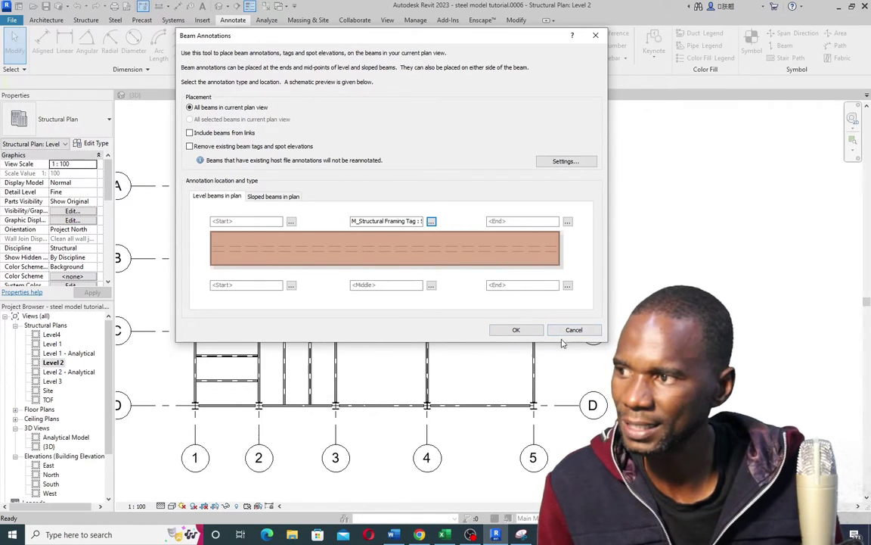
# Accept the default tag offsets and place section tags on all beams in the plan
pyautogui.click(564, 161)
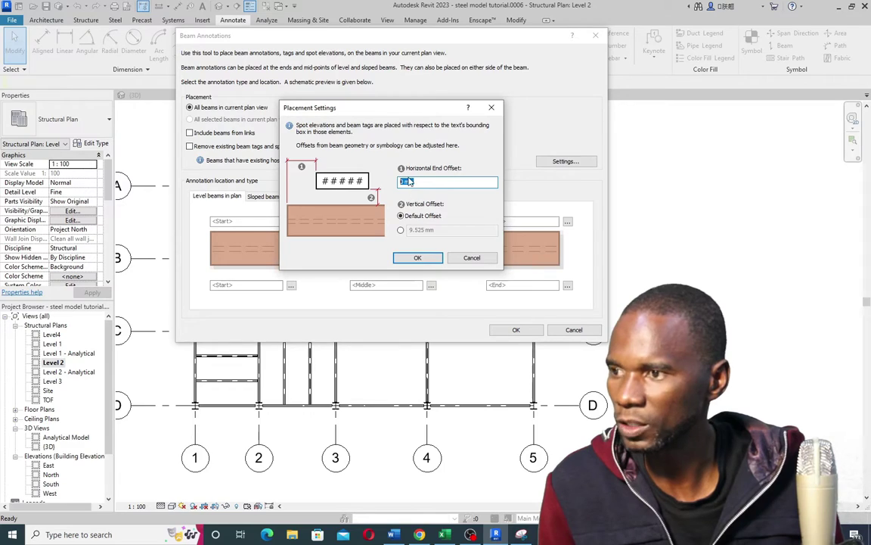
pyautogui.click(416, 258)
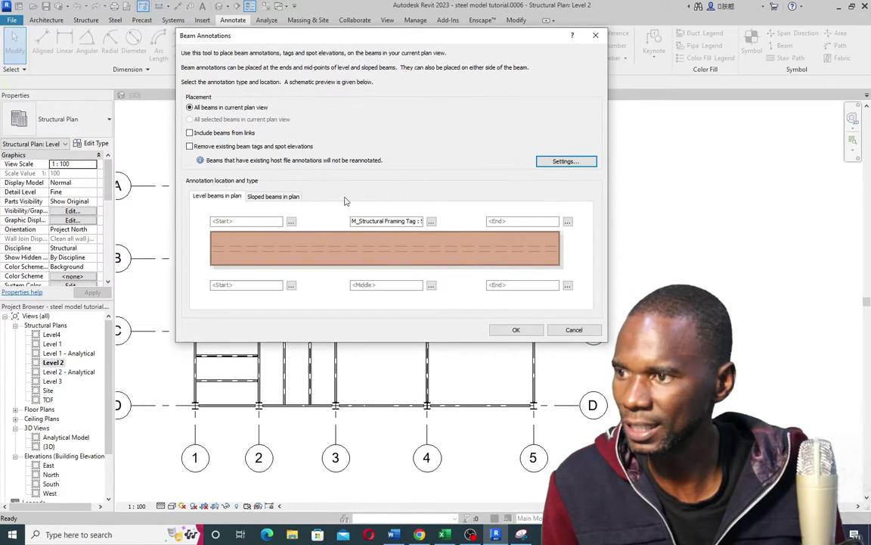
pyautogui.click(516, 330)
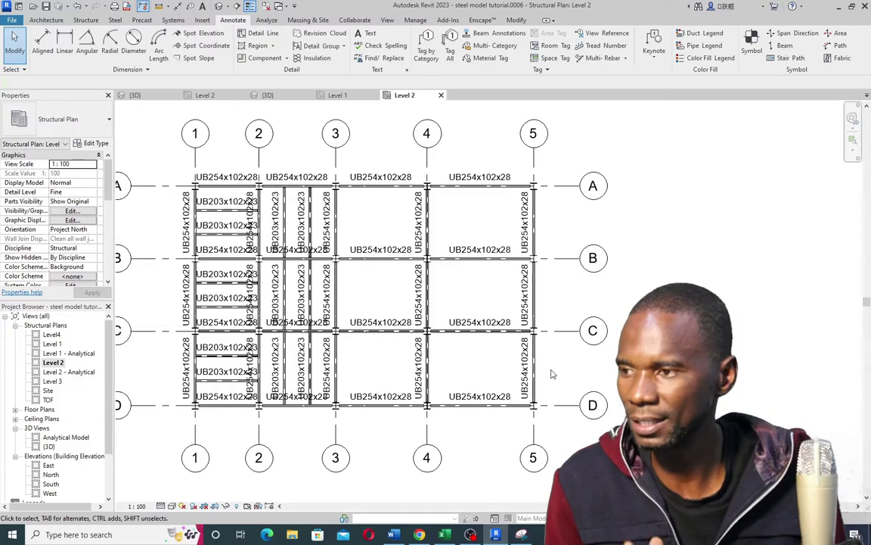
# Zoom in to check the UB254x102x28 and UB203x102x23 tags and select one beam tag
pyautogui.scroll(2, 250, 341)
pyautogui.scroll(-3, 302, 287)
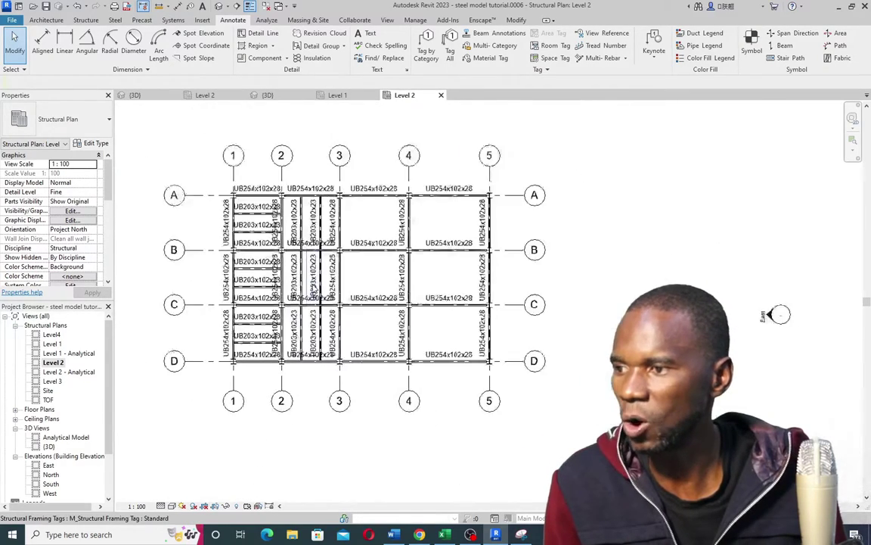
pyautogui.scroll(-2, 472, 294)
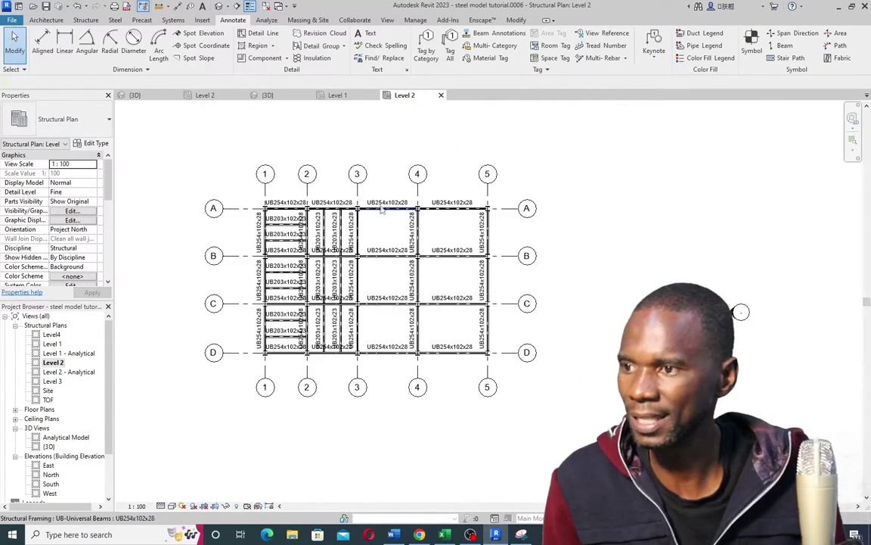
pyautogui.scroll(2, 371, 212)
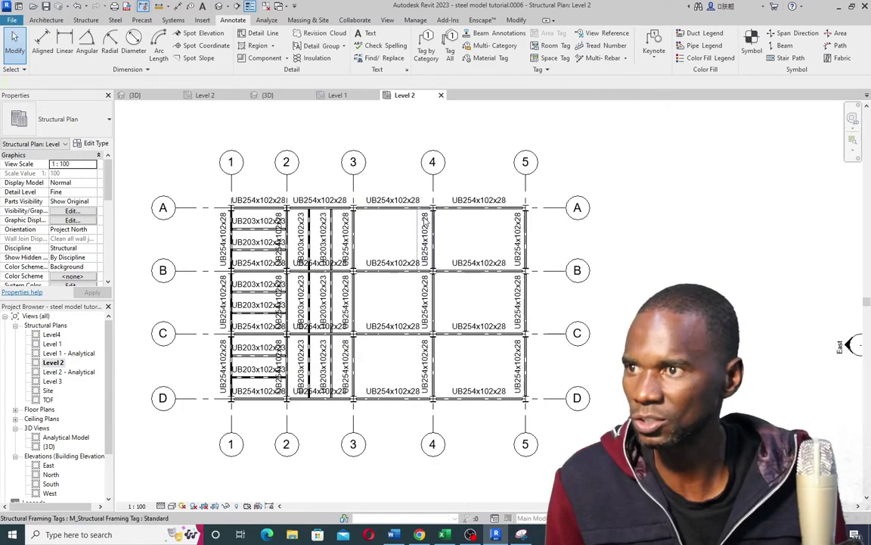
pyautogui.click(478, 200)
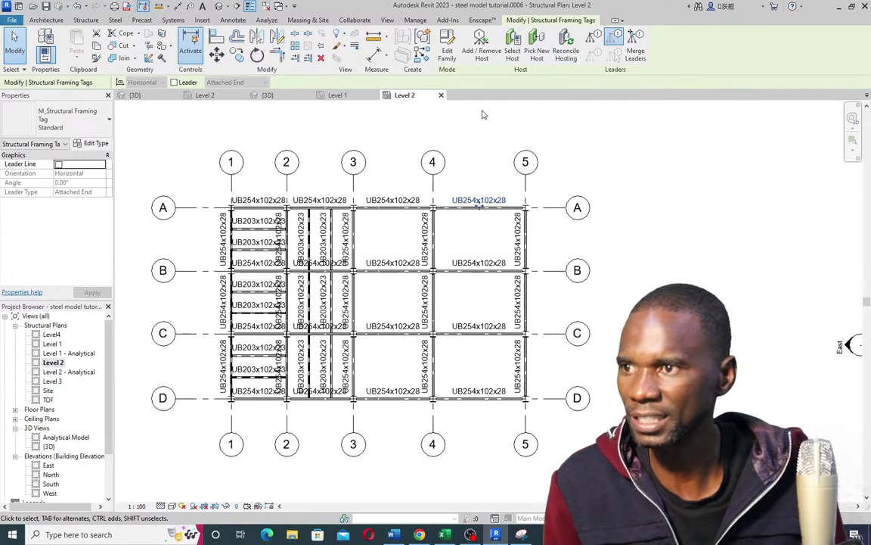
# Open the framing tag family and set its label to 2 mm text size with 0.8 width factor
pyautogui.doubleClick(481, 200)
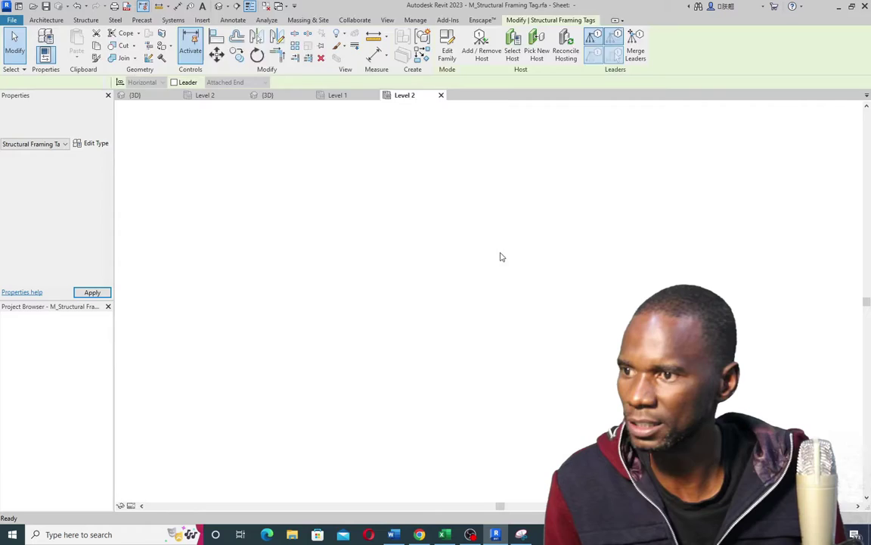
pyautogui.click(474, 285)
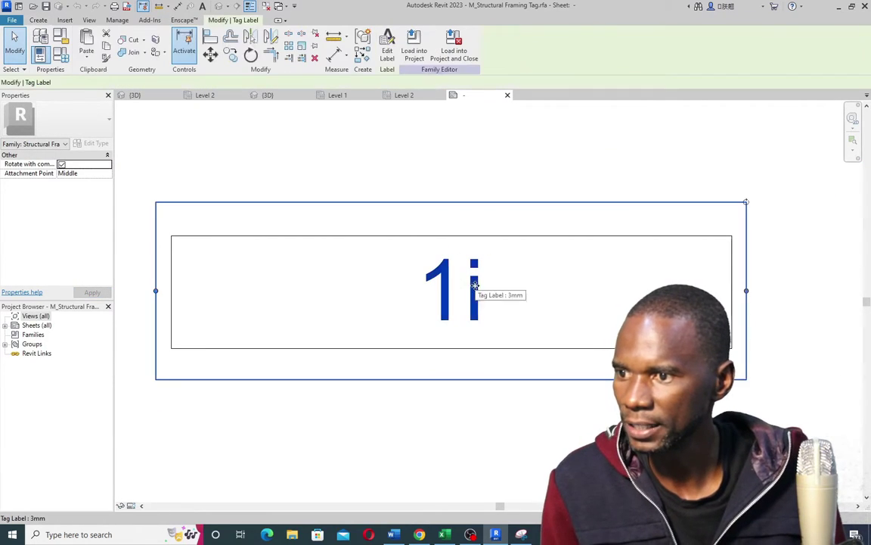
pyautogui.click(91, 143)
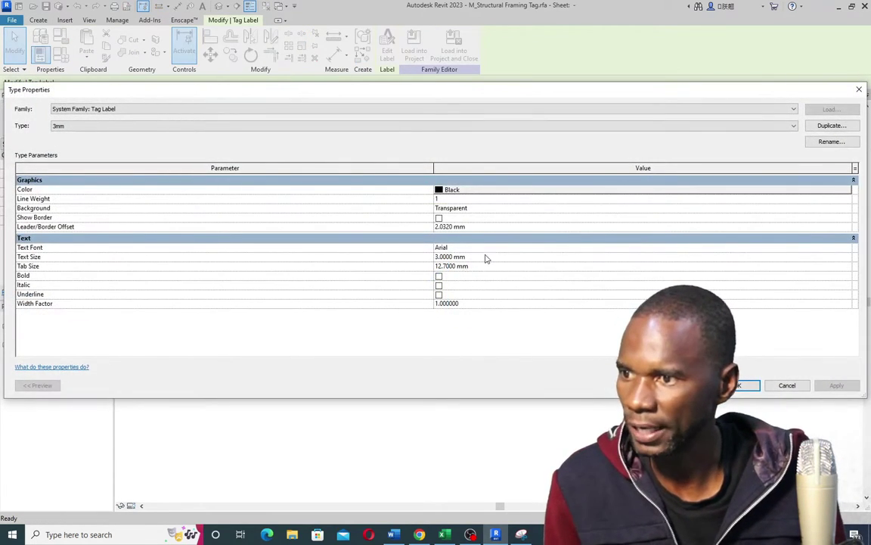
pyautogui.click(488, 258)
pyautogui.doubleClick(490, 258)
pyautogui.write('2')
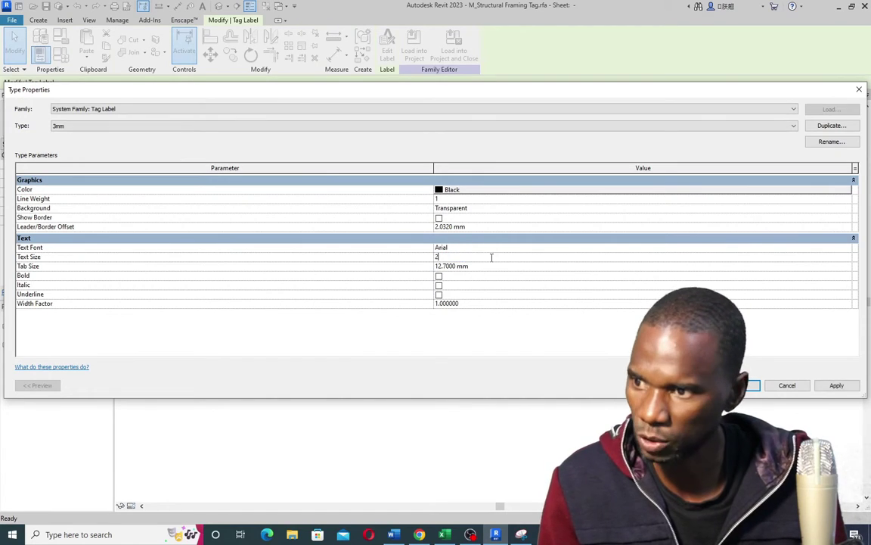
pyautogui.click(469, 304)
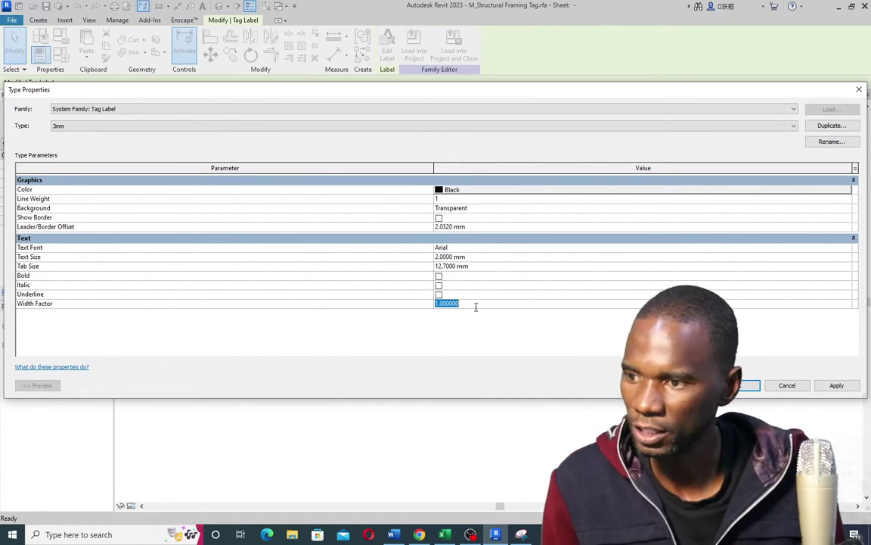
pyautogui.write('0.8')
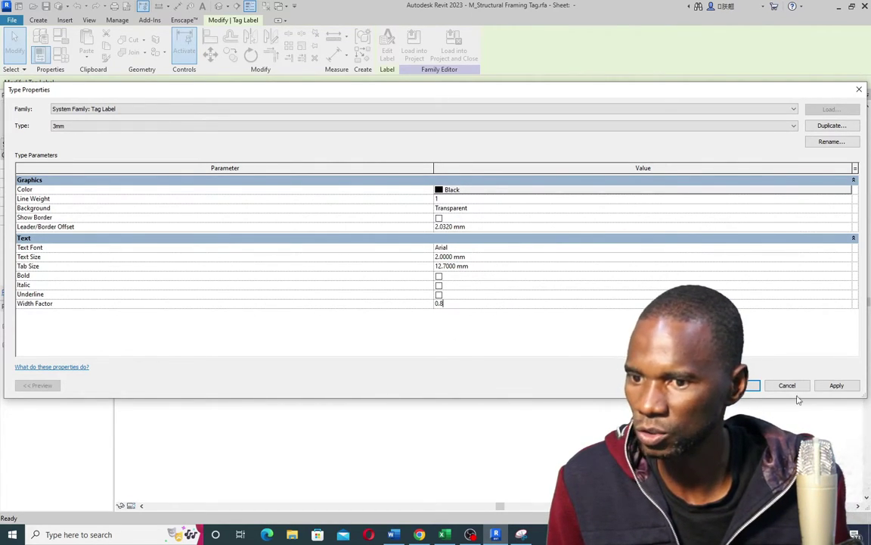
pyautogui.click(836, 385)
# Close the label's type properties and make Reference Planes visible in the tag family via VG
pyautogui.click(741, 385)
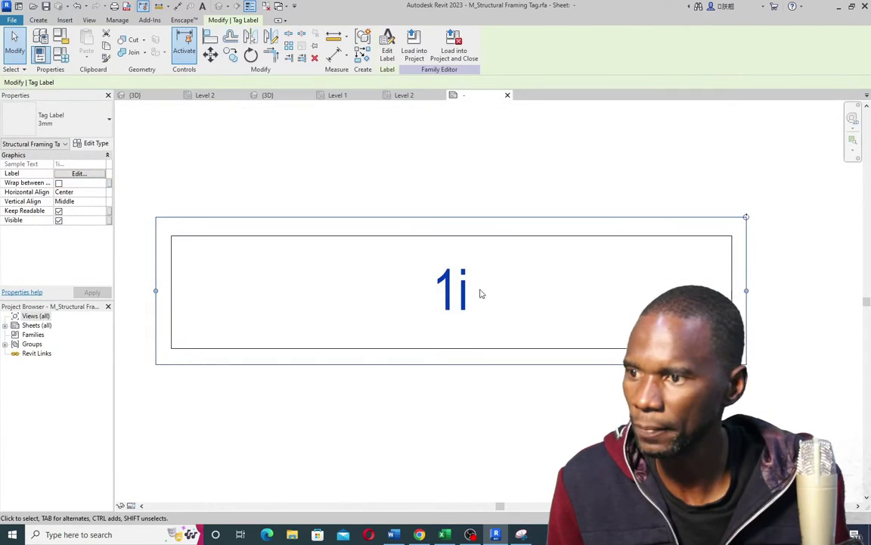
pyautogui.click(568, 266)
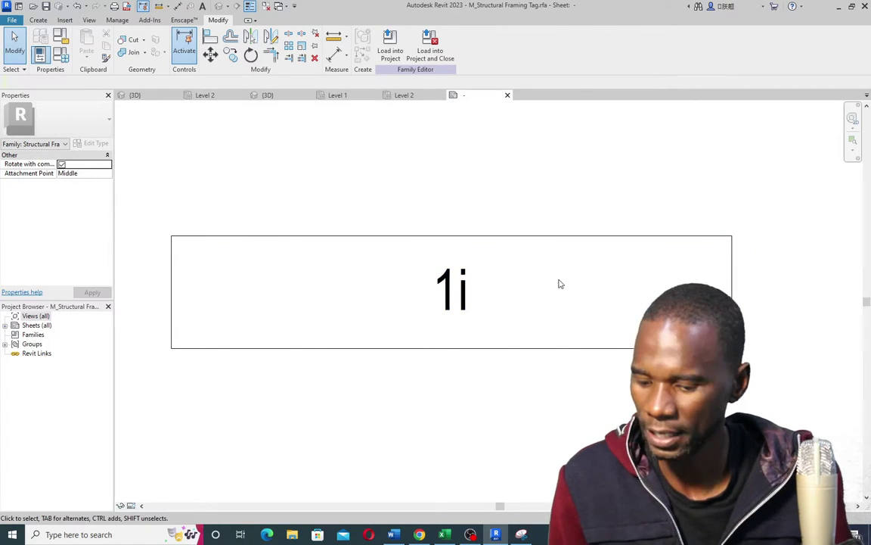
pyautogui.press('v')
pyautogui.press('g')
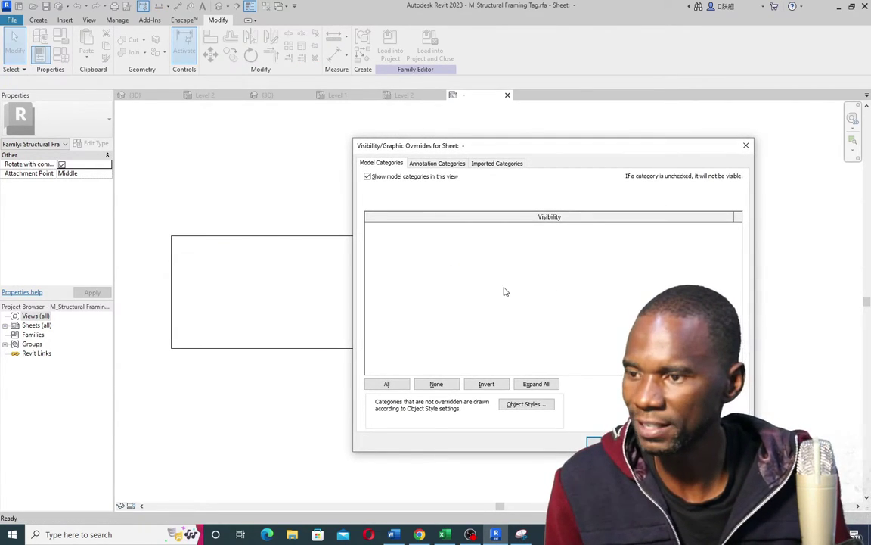
pyautogui.click(436, 163)
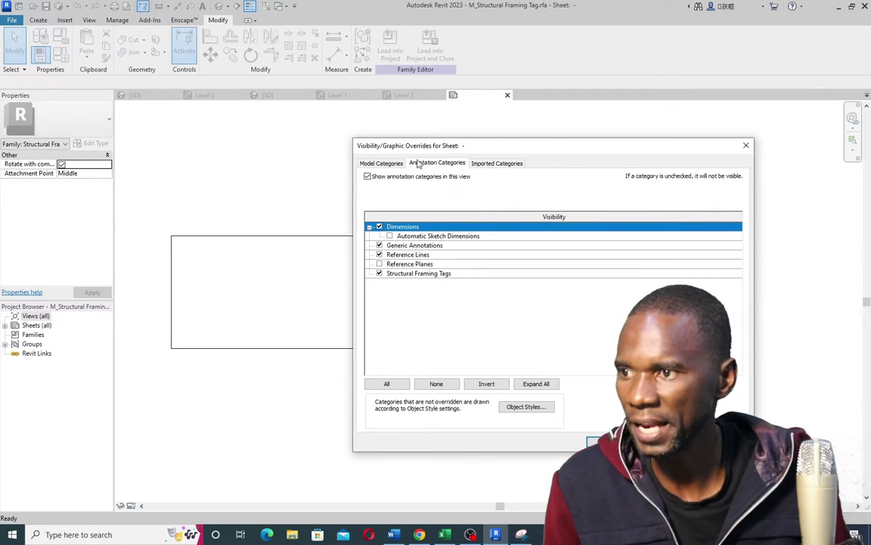
pyautogui.click(379, 263)
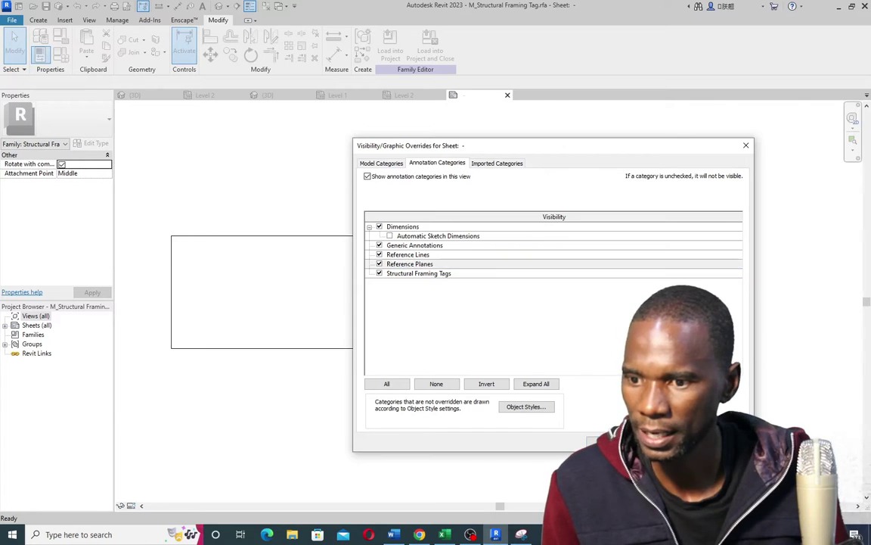
pyautogui.click(606, 441)
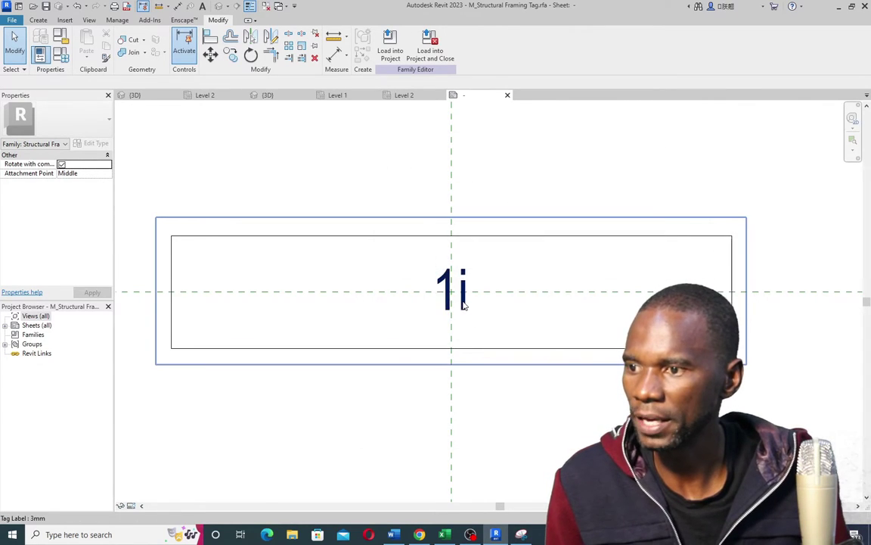
# Move the sample size label down off the reference planes' crossing and start loading the family into the project
pyautogui.click(453, 300)
pyautogui.moveTo(464, 303)
pyautogui.mouseDown()
pyautogui.moveTo(463, 335)
pyautogui.moveTo(458, 299)
pyautogui.mouseUp()
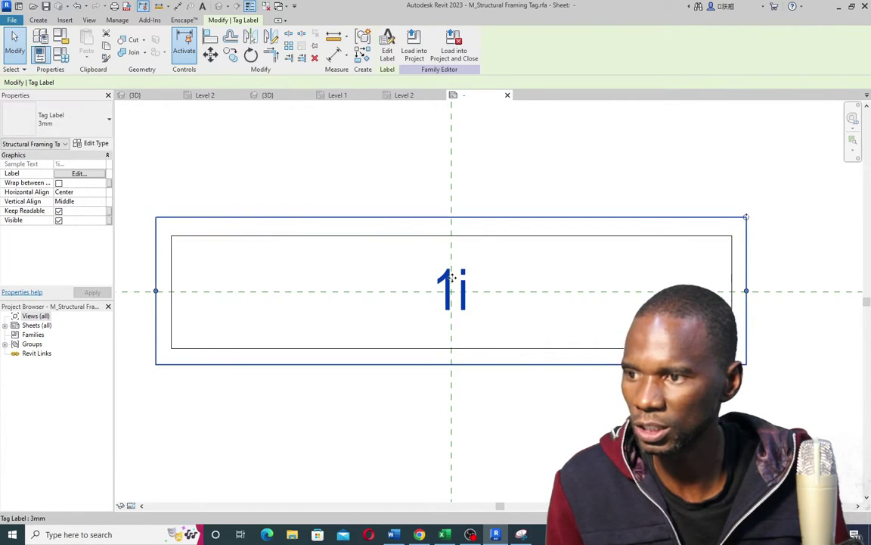
pyautogui.click(454, 47)
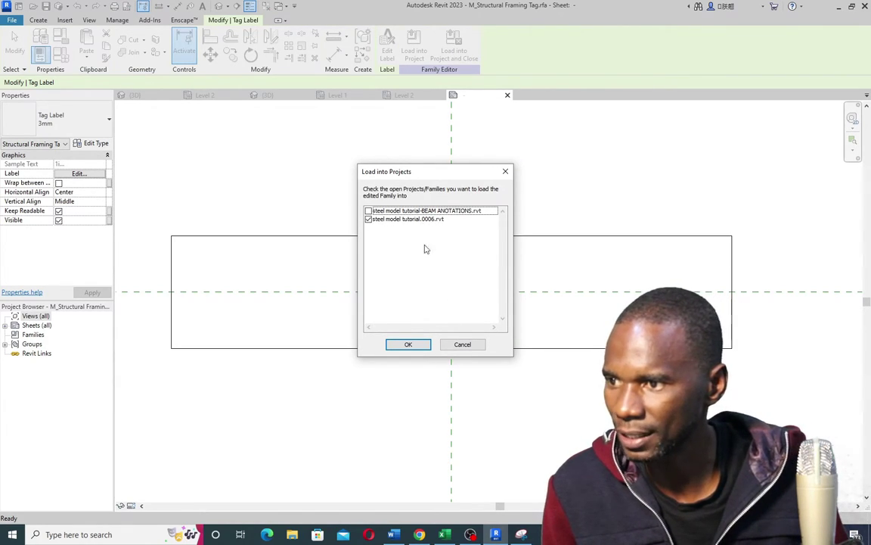
# Load the tag into steel model tutorial.0006.rvt without saving, overwriting the existing version and parameters
pyautogui.click(406, 345)
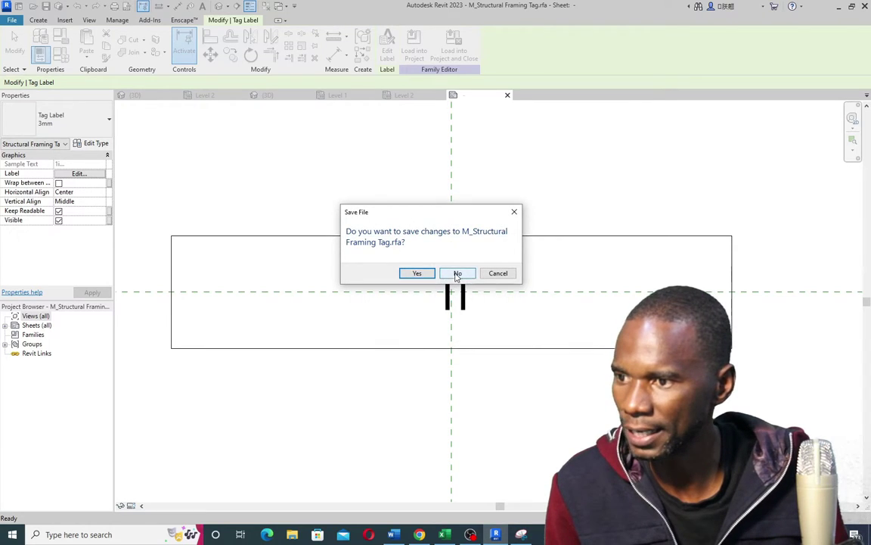
pyautogui.click(455, 274)
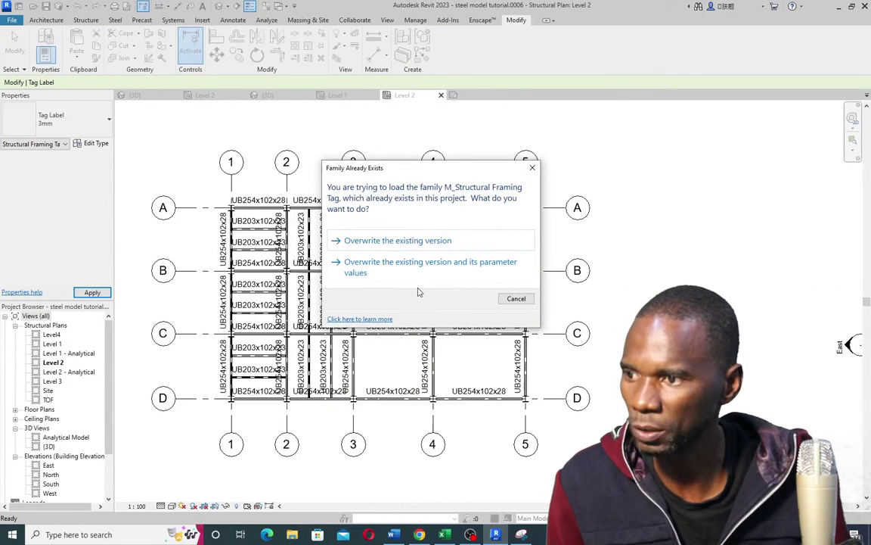
pyautogui.click(416, 266)
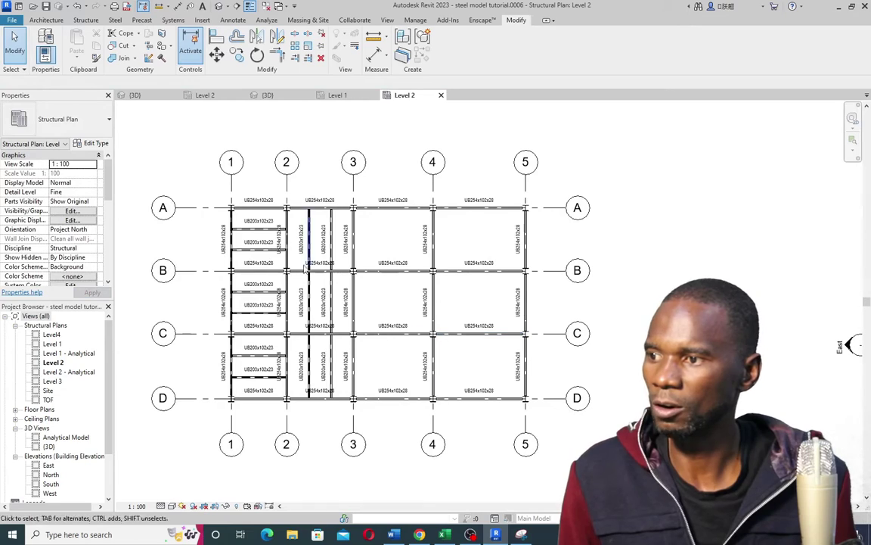
# Zoom in and nudge one UB254x102x28 beam tag closer to its beam
pyautogui.scroll(5, 265, 238)
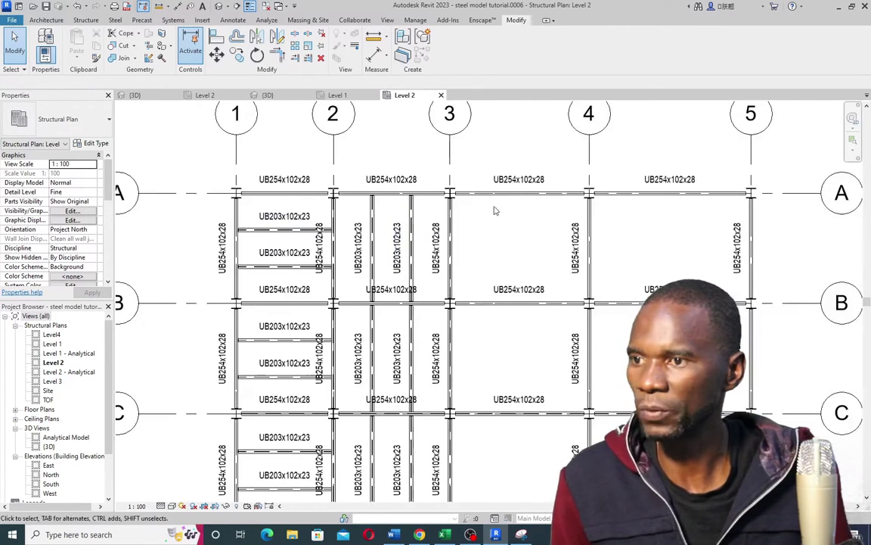
pyautogui.scroll(2, 495, 211)
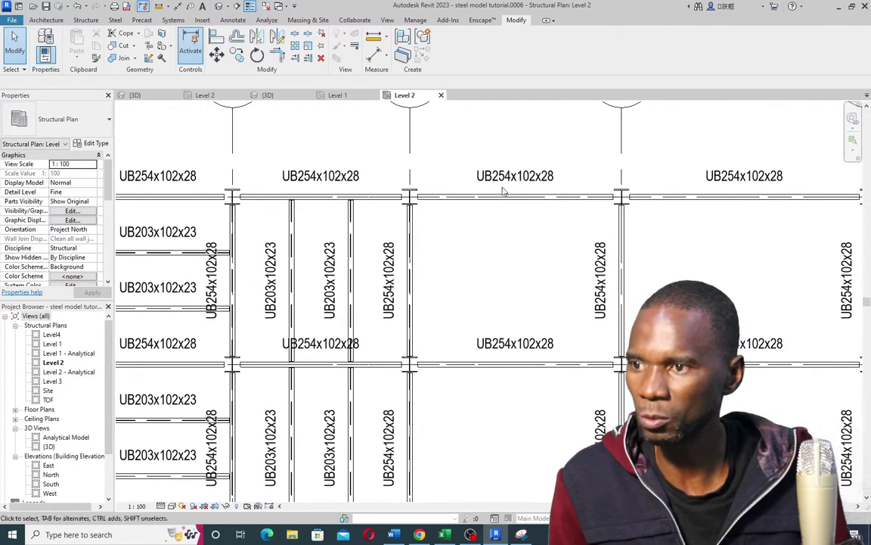
pyautogui.click(515, 186)
pyautogui.moveTo(516, 185)
pyautogui.mouseDown()
pyautogui.moveTo(515, 195)
pyautogui.moveTo(518, 180)
pyautogui.mouseUp()
pyautogui.click(531, 137)
pyautogui.scroll(-5, 471, 375)
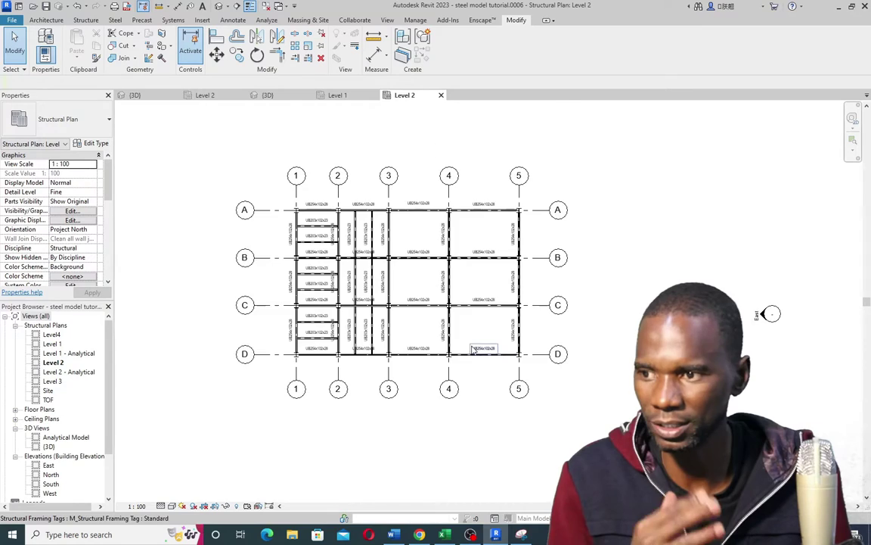
pyautogui.scroll(3, 475, 356)
pyautogui.scroll(-2, 432, 371)
pyautogui.scroll(2, 321, 278)
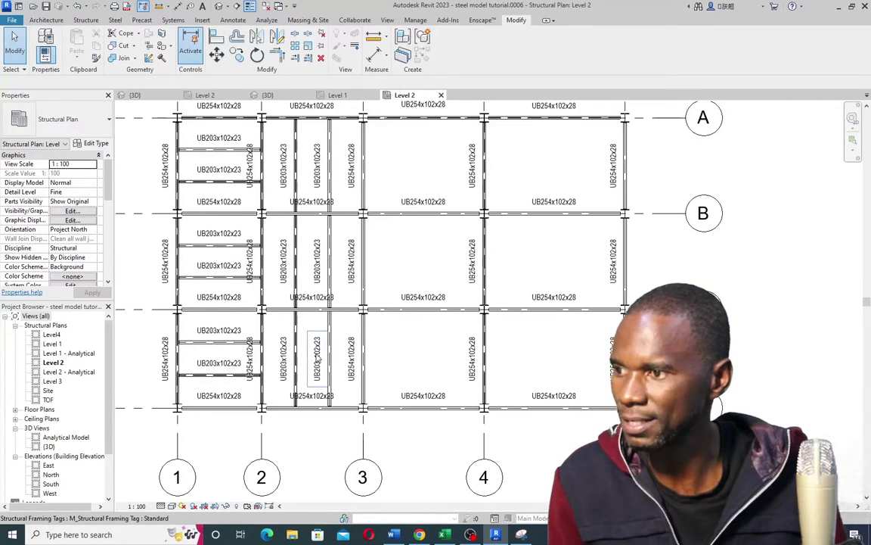
pyautogui.scroll(-1, 329, 355)
# Edit a beam tag's family and drag its label below the horizontal reference plane
pyautogui.click(412, 137)
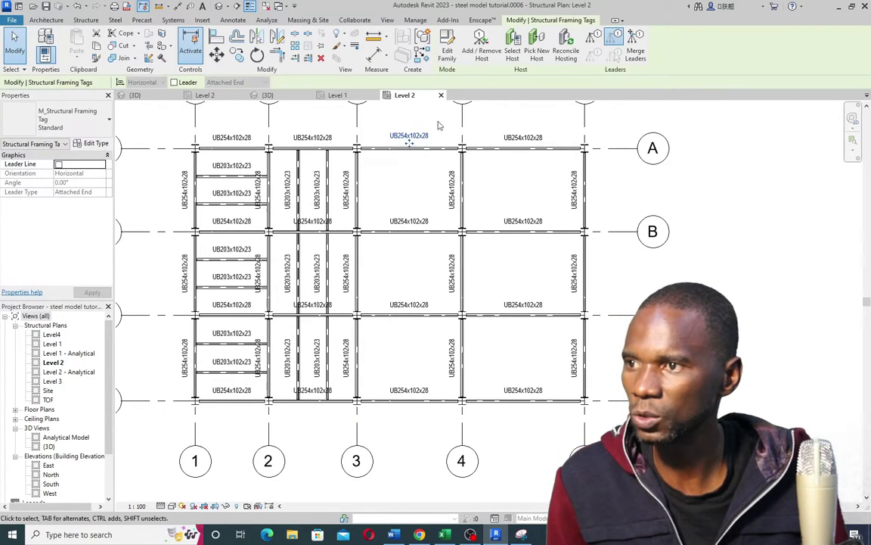
pyautogui.click(447, 49)
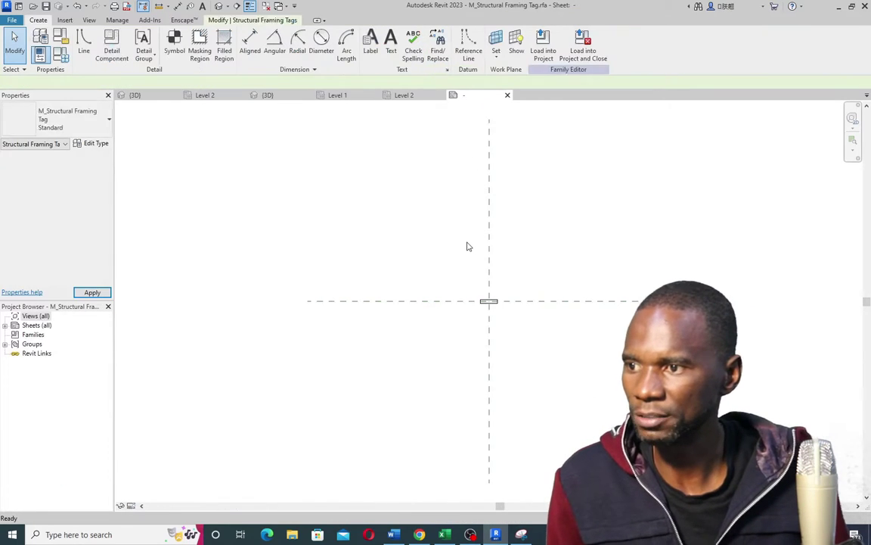
pyautogui.scroll(3, 488, 307)
pyautogui.scroll(2, 462, 233)
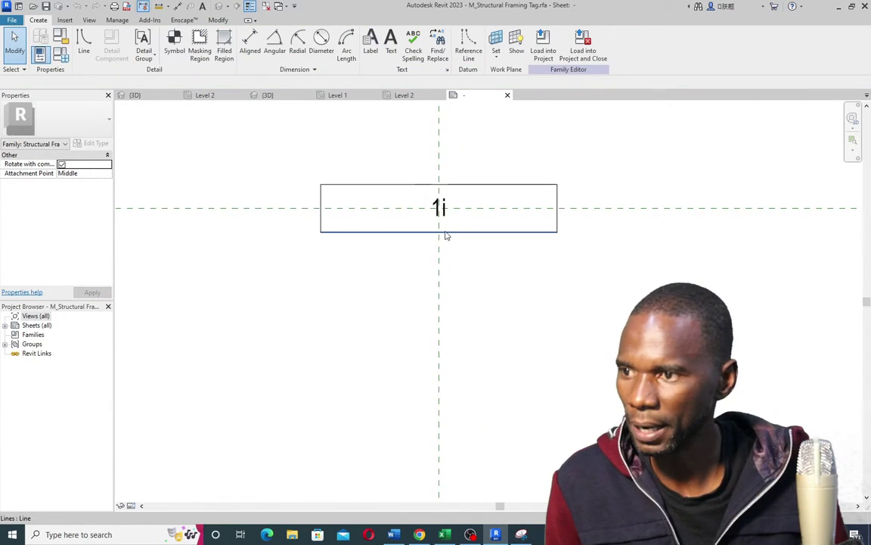
pyautogui.click(452, 218)
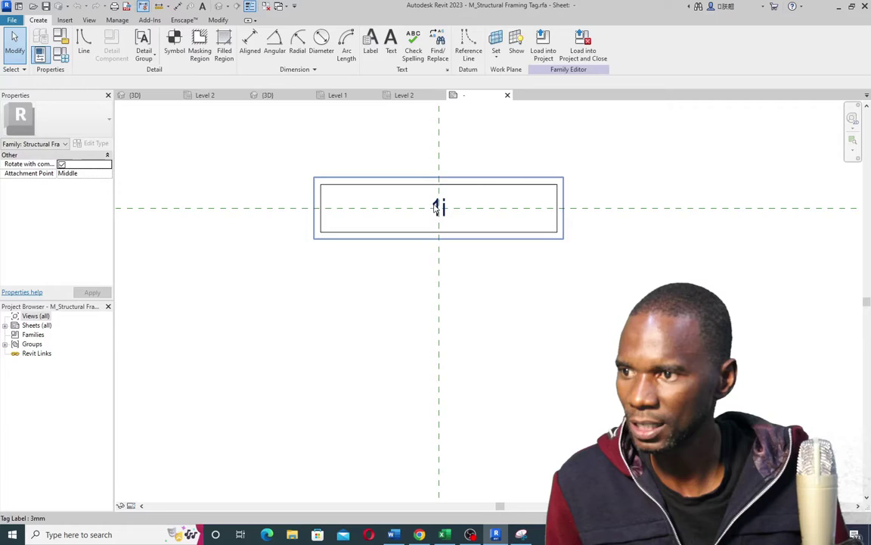
pyautogui.click(437, 204)
pyautogui.moveTo(439, 206)
pyautogui.mouseDown()
pyautogui.moveTo(440, 233)
pyautogui.moveTo(441, 223)
pyautogui.mouseUp()
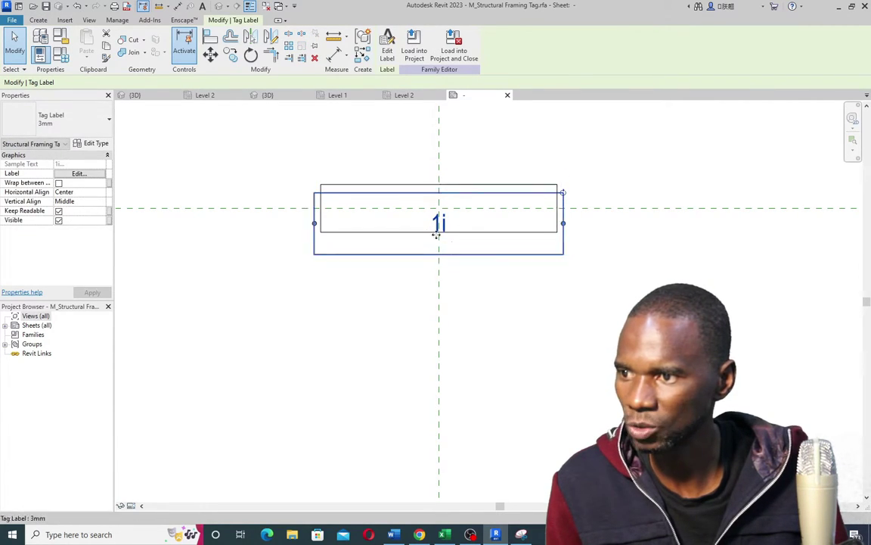
# Reload the family into the steel model without saving, overwriting the existing version and parameter values
pyautogui.click(453, 45)
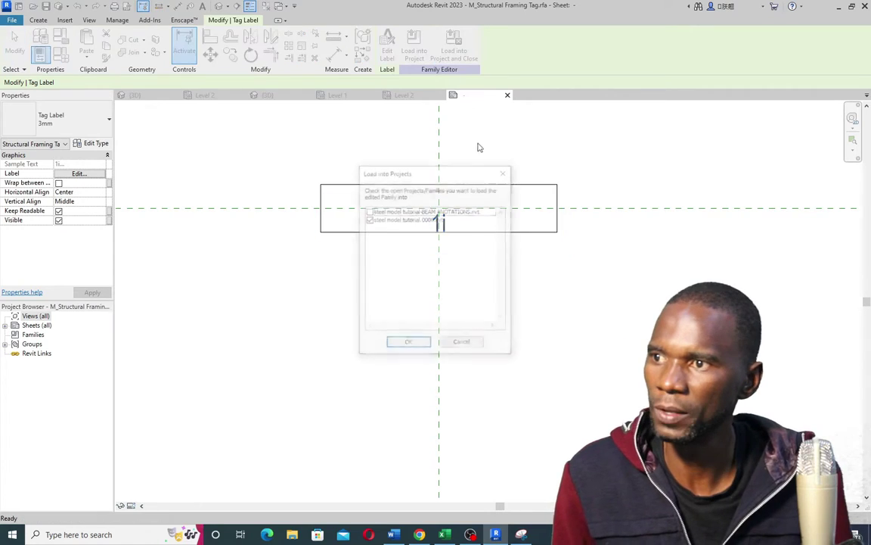
pyautogui.click(407, 342)
pyautogui.click(452, 274)
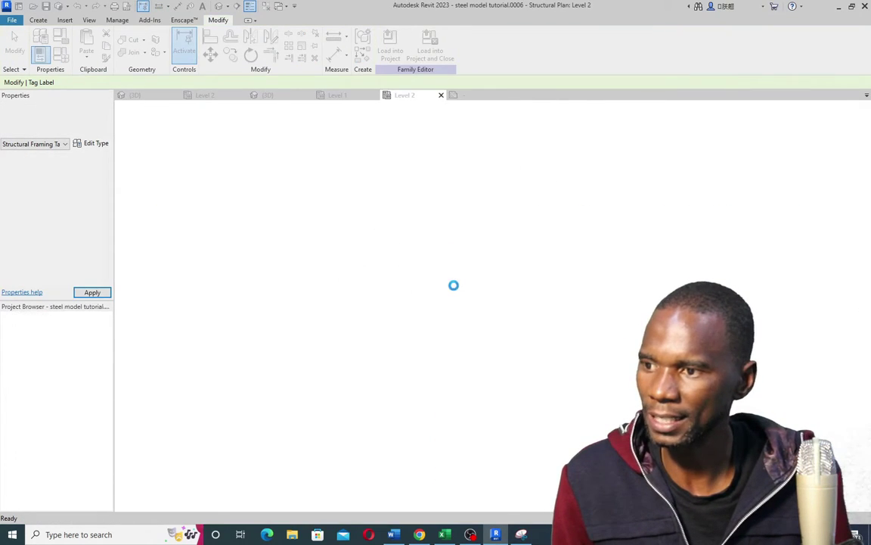
pyautogui.click(393, 264)
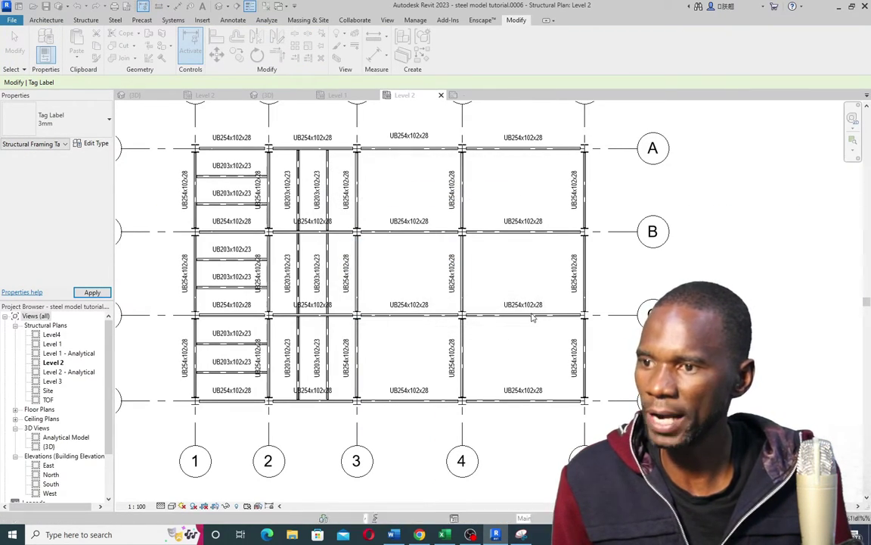
pyautogui.scroll(2, 415, 237)
pyautogui.scroll(-5, 415, 238)
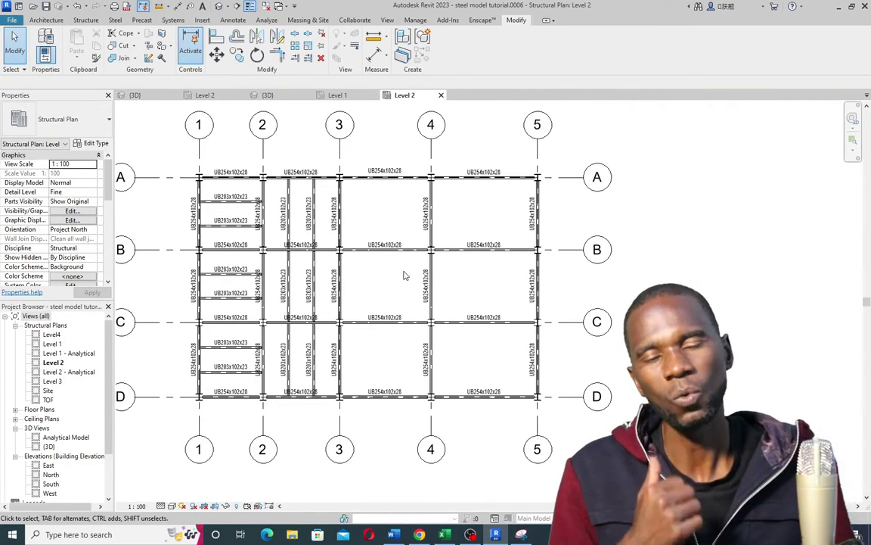
pyautogui.scroll(2, 264, 250)
pyautogui.scroll(-3, 561, 399)
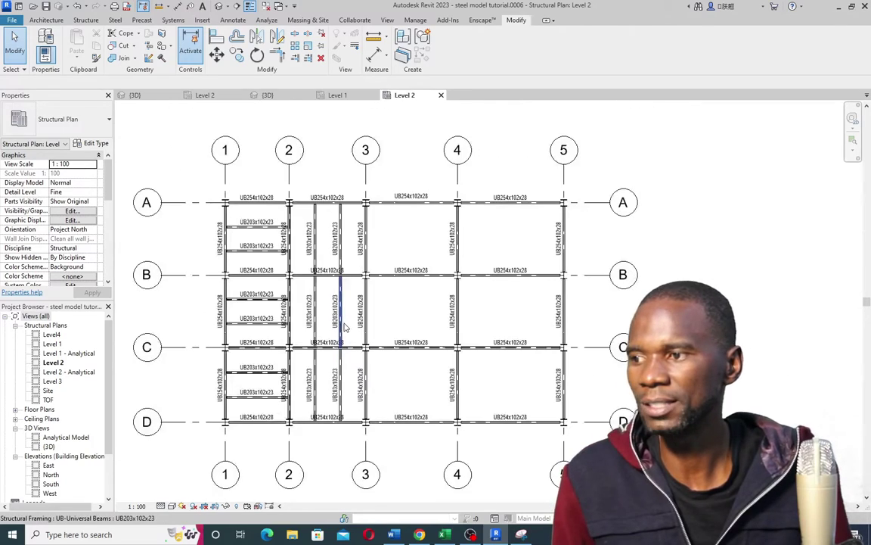
pyautogui.scroll(3, 467, 351)
pyautogui.scroll(-4, 401, 350)
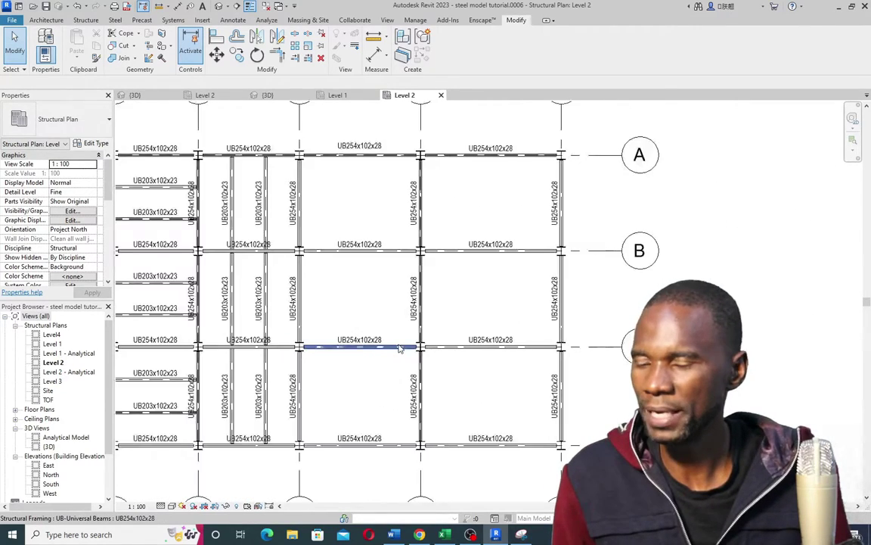
pyautogui.scroll(4, 355, 310)
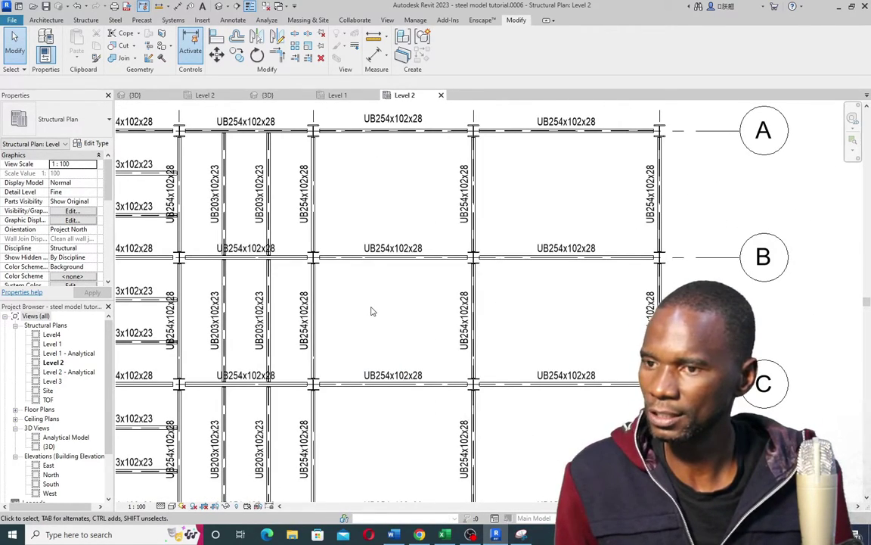
pyautogui.scroll(-3, 372, 312)
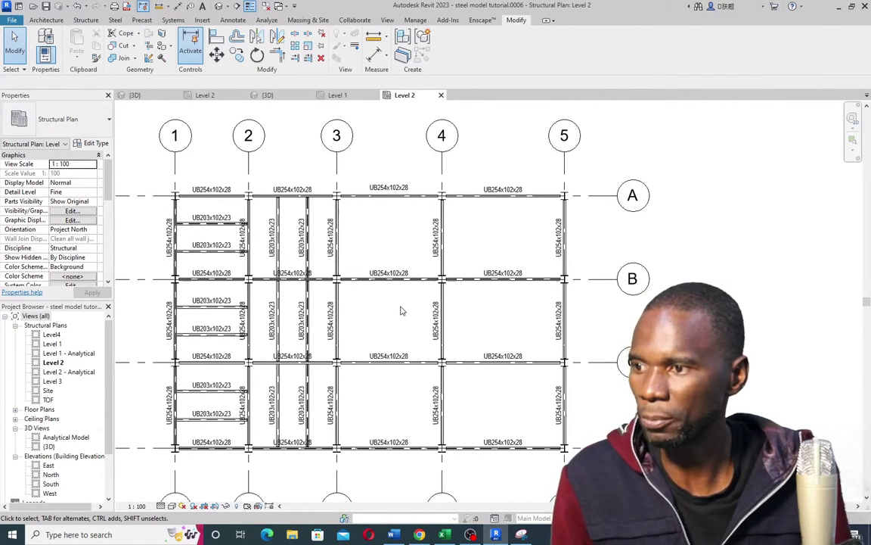
pyautogui.scroll(2, 402, 310)
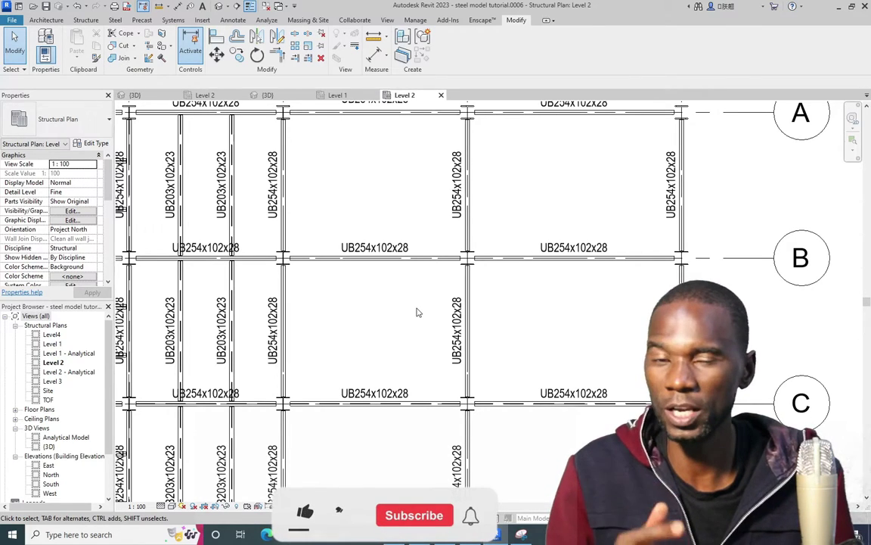
pyautogui.scroll(-2, 366, 299)
pyautogui.scroll(1, 463, 313)
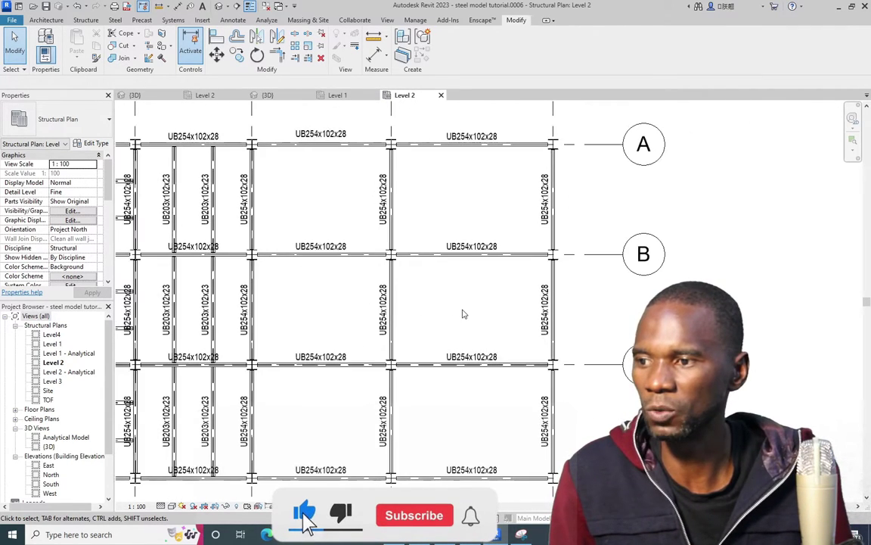